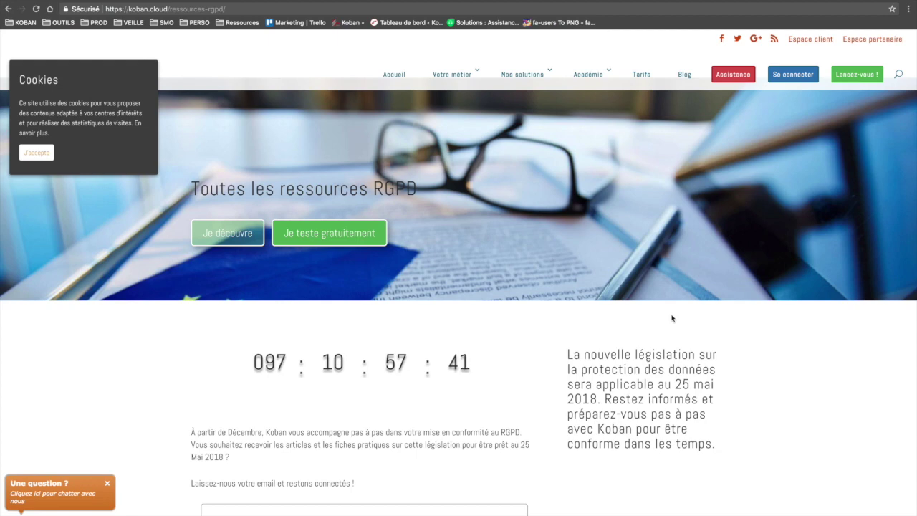
pyautogui.scroll(-3, 672, 318)
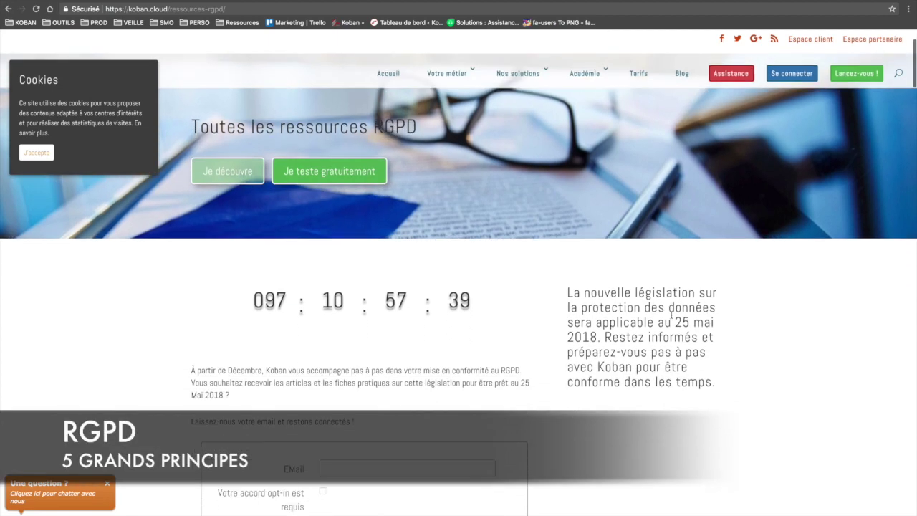
pyautogui.scroll(3, 671, 317)
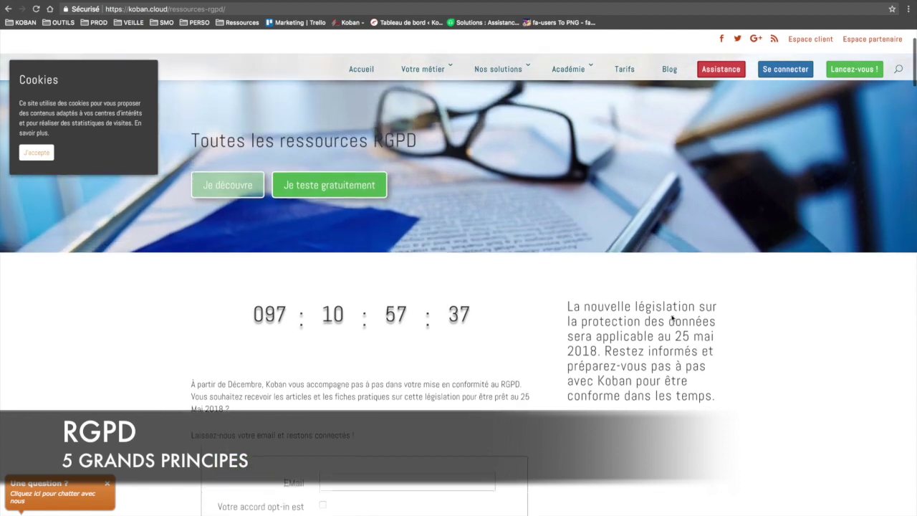
pyautogui.scroll(2, 671, 314)
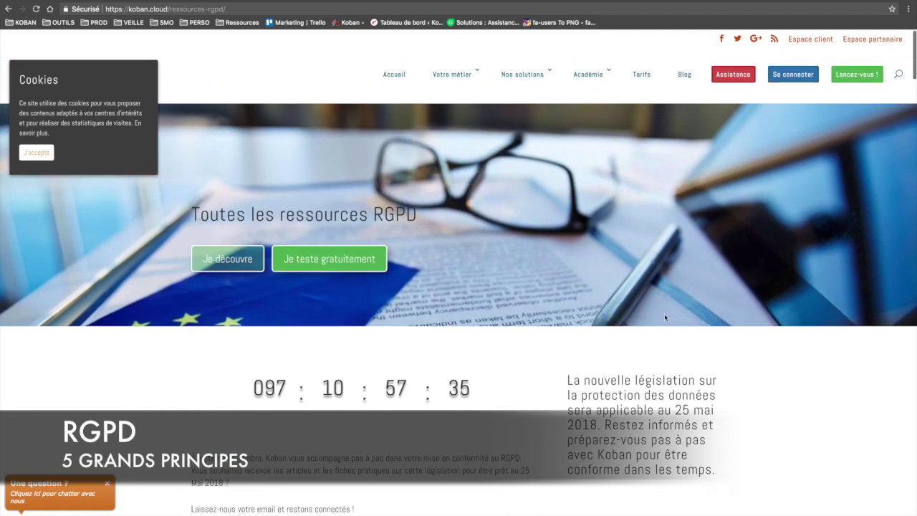
# - Go to the Koban white papers and open the download page of "Réussir son projet CRM"
pyautogui.moveTo(600, 76)
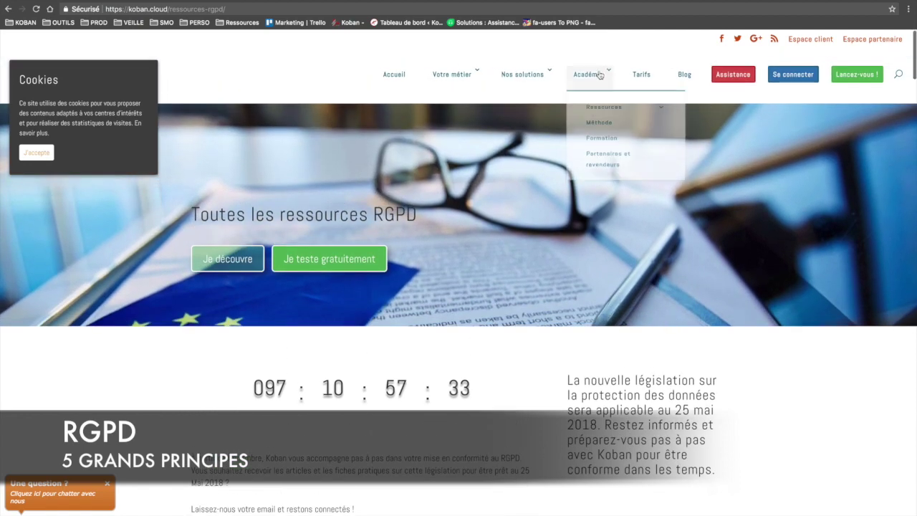
pyautogui.moveTo(596, 113)
pyautogui.click(731, 172)
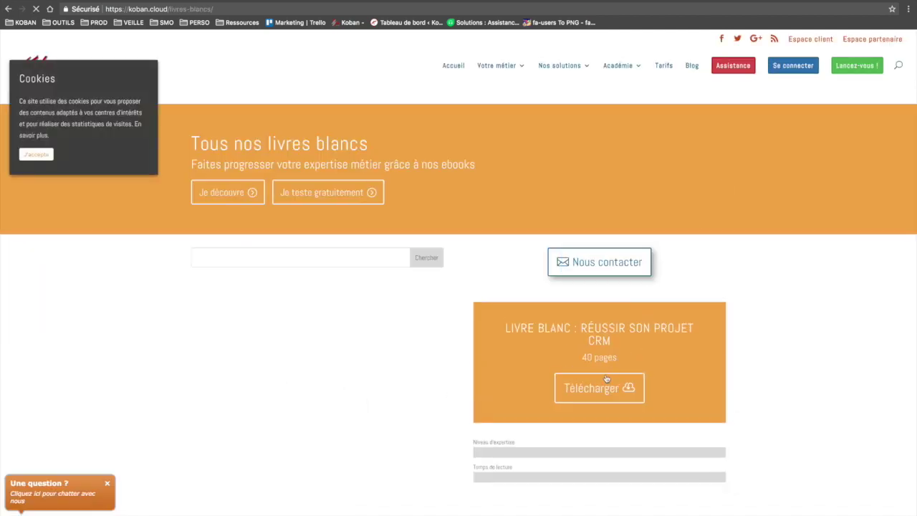
pyautogui.click(592, 436)
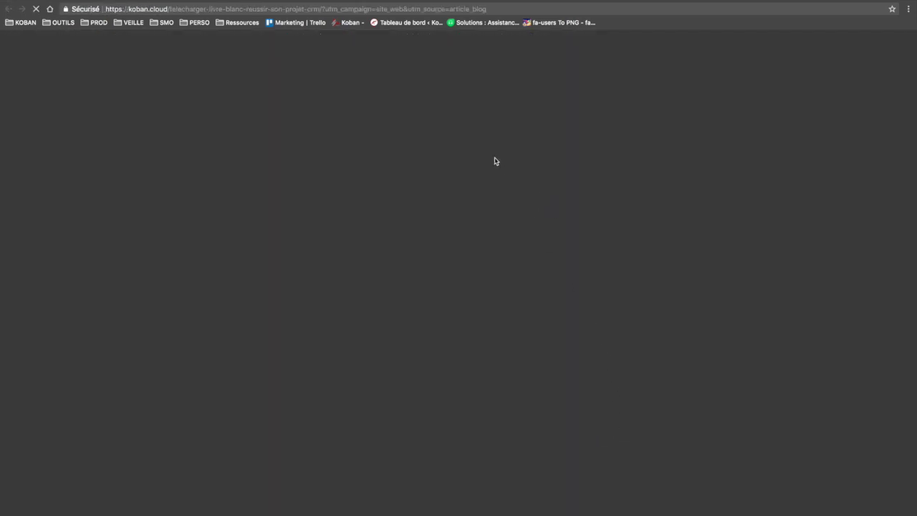
# - Examine the white paper's download form, its opt-in consent line and the data-processing notice beneath it
pyautogui.scroll(-5, 506, 235)
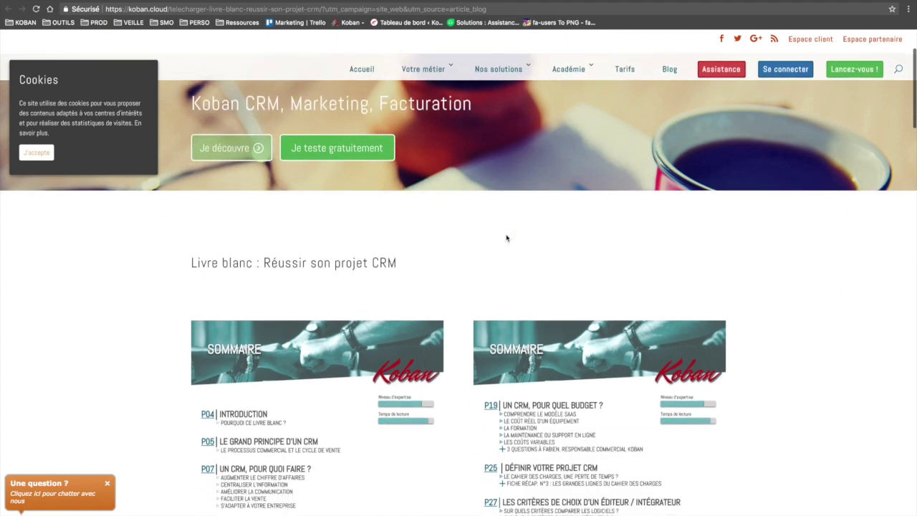
pyautogui.scroll(-5, 506, 237)
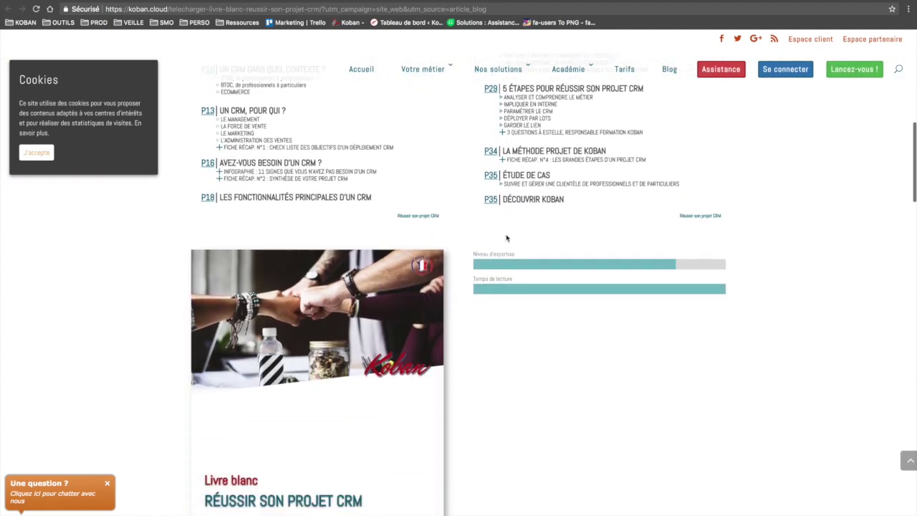
pyautogui.scroll(-8, 506, 236)
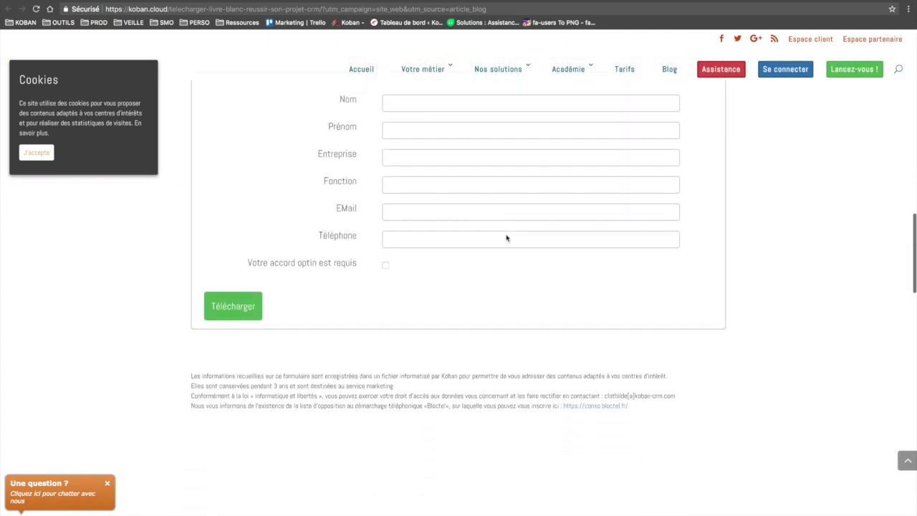
pyautogui.scroll(5, 264, 346)
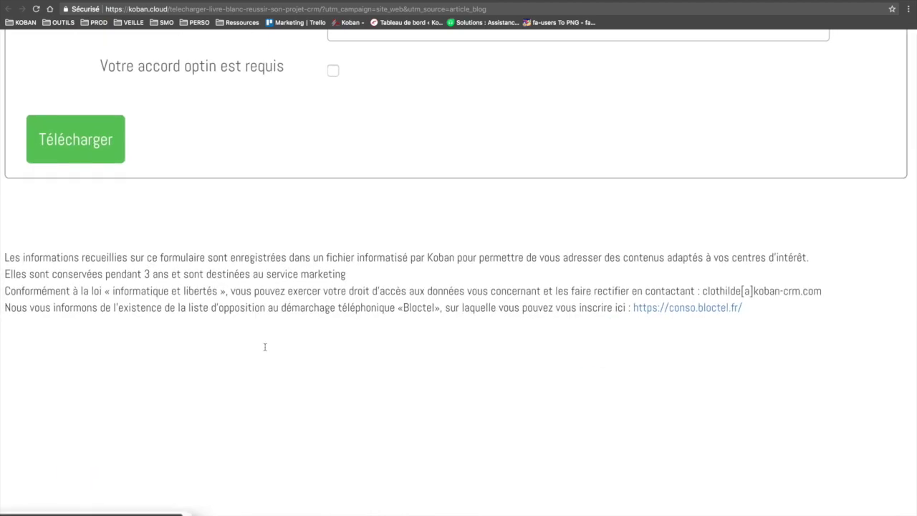
pyautogui.scroll(-5, 265, 347)
pyautogui.scroll(3, 349, 186)
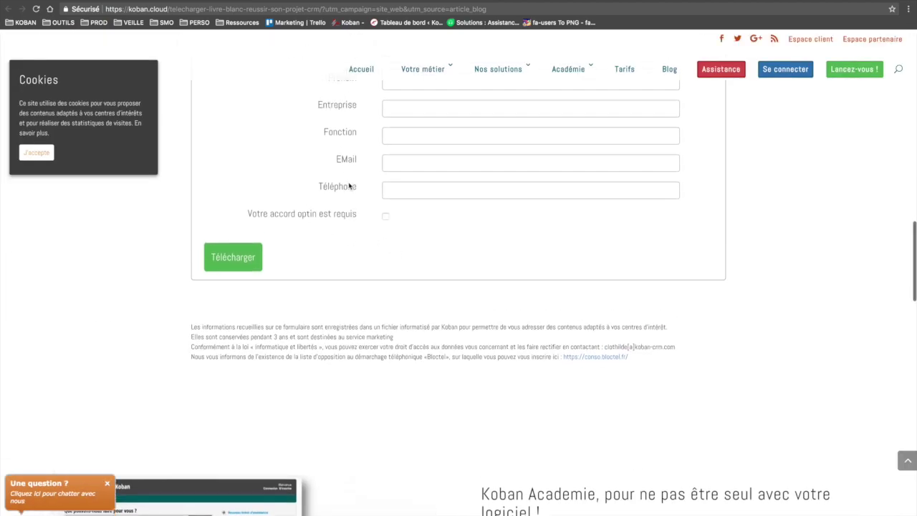
pyautogui.scroll(-1, 349, 186)
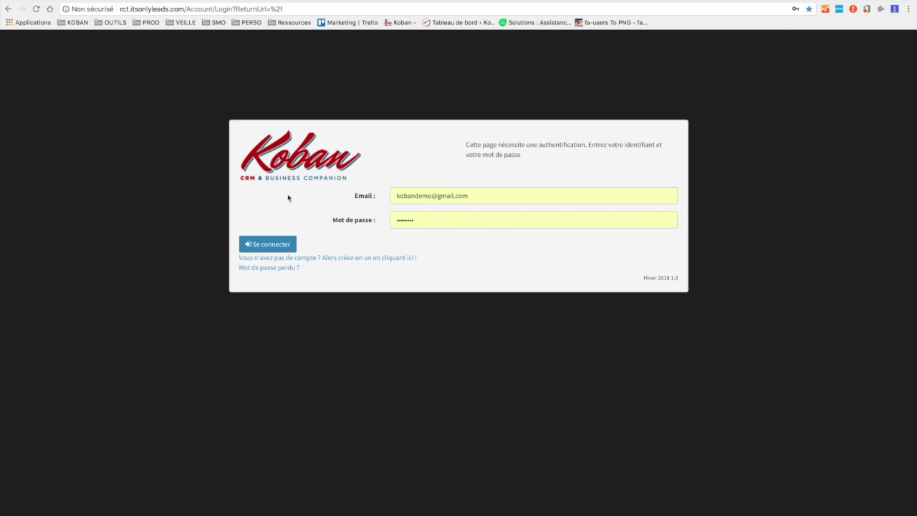
# - Sign in to the Koban CRM with the pre-filled credentials
pyautogui.click(273, 246)
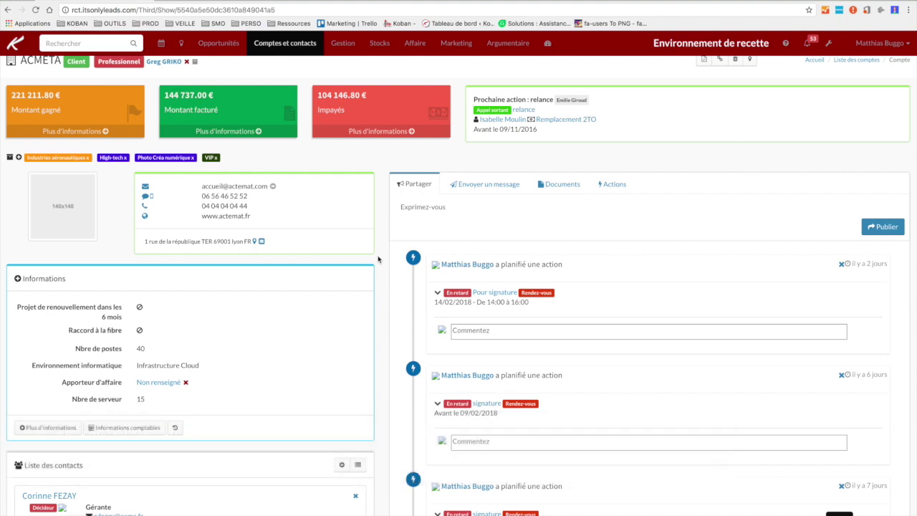
# - Review the additional information of the ACMETA account and the information section of its manager's contact record
pyautogui.scroll(-3, 378, 259)
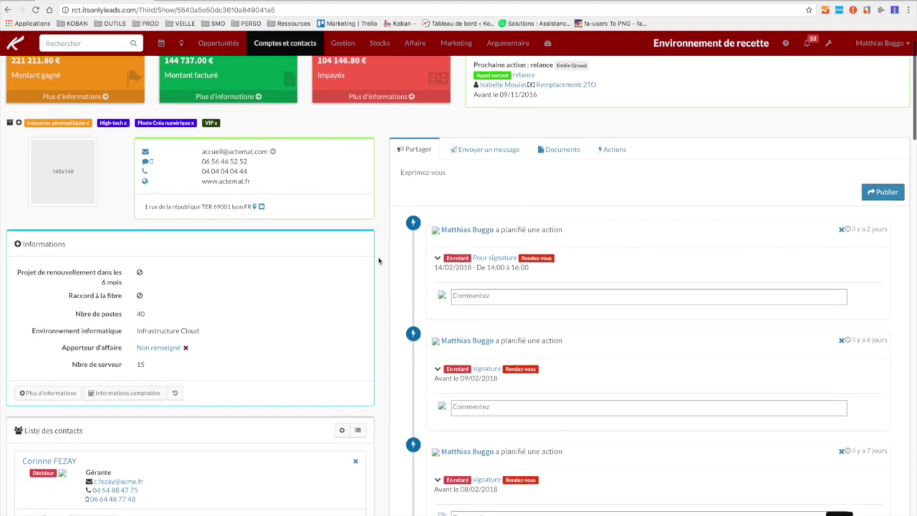
pyautogui.click(64, 392)
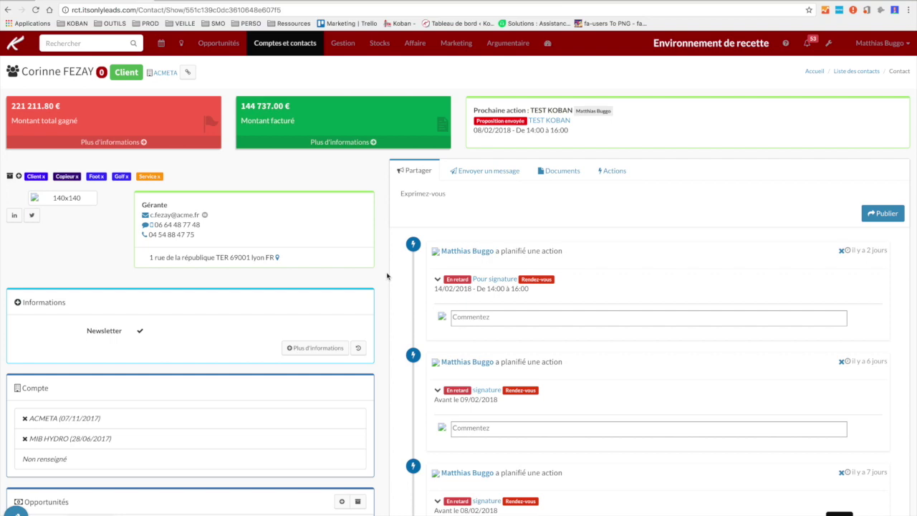
pyautogui.scroll(-2, 387, 276)
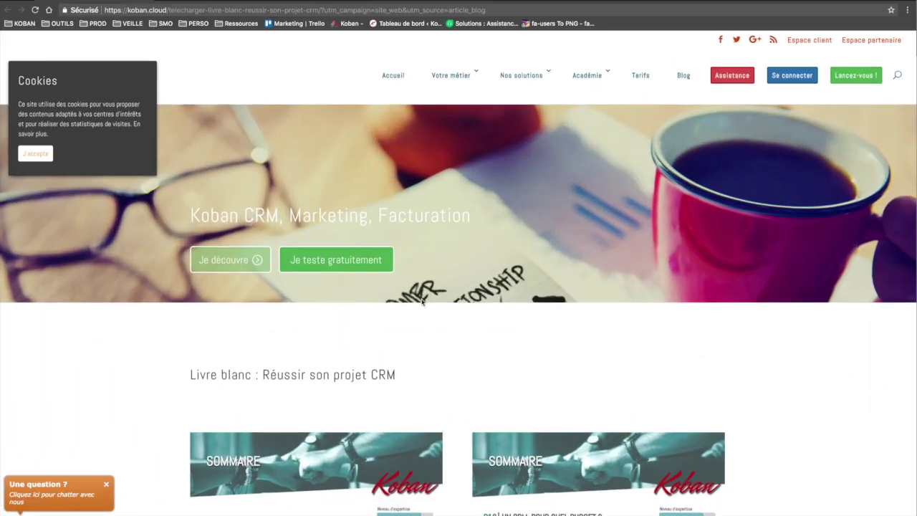
# - Locate the "Votre accord optin est requis" line in the white paper's download form and highlight it
pyautogui.scroll(-10, 422, 301)
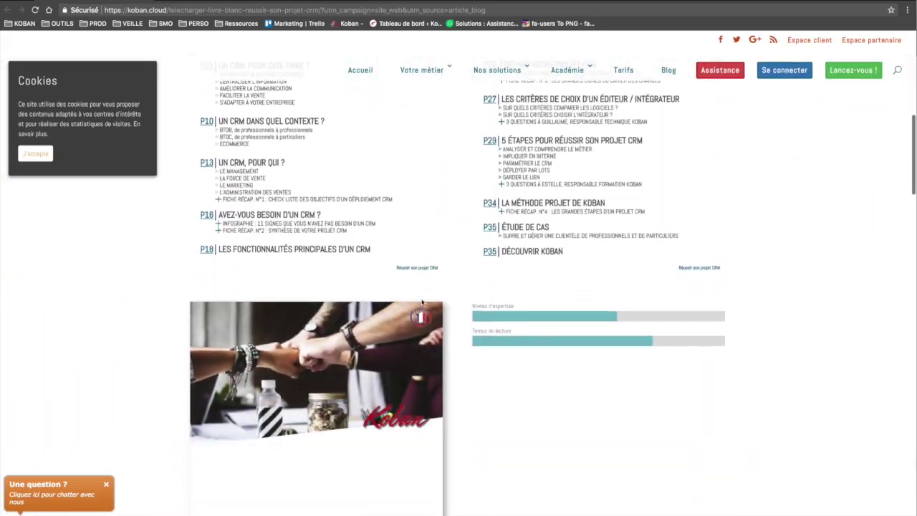
pyautogui.scroll(-8, 422, 301)
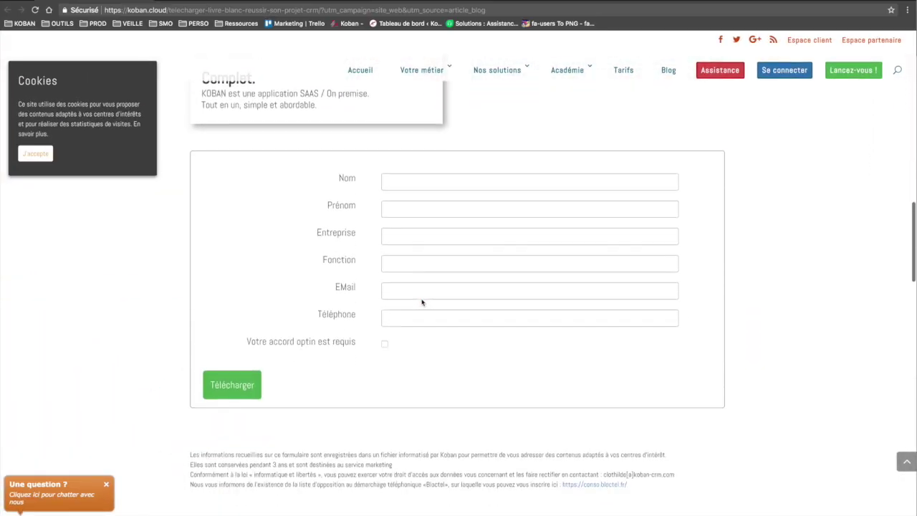
pyautogui.moveTo(250, 303); pyautogui.dragTo(363, 309)
pyautogui.click(359, 317)
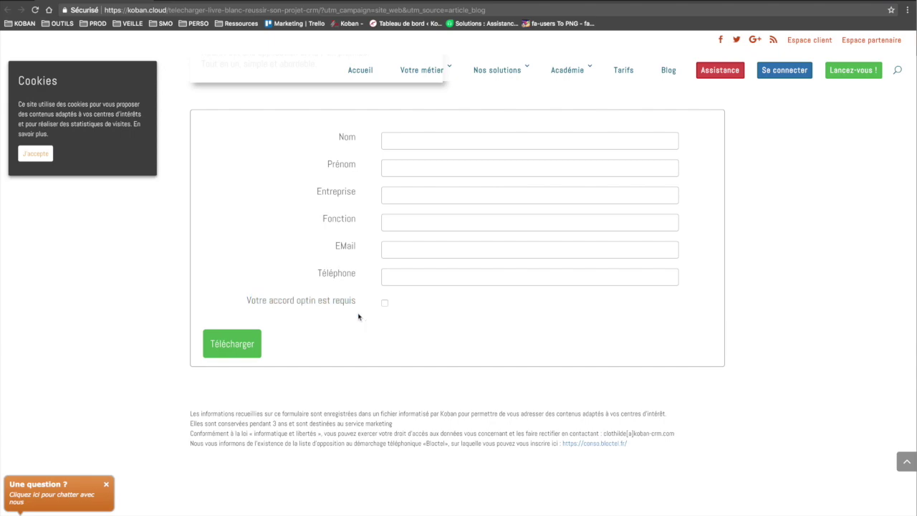
# - Switch to the contact record in Koban CRM and inspect the Newsletter field up close in its Informations section
pyautogui.hotkey('ctrl', 'Up')
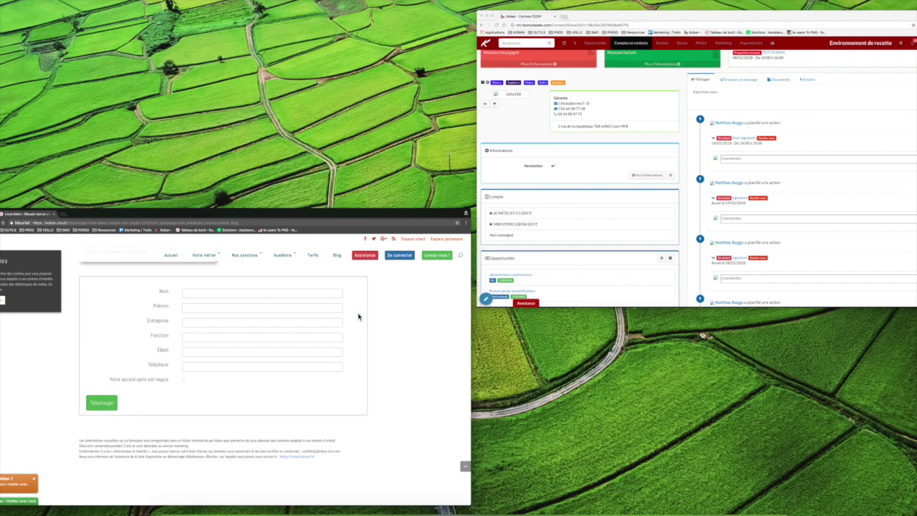
pyautogui.click(499, 250)
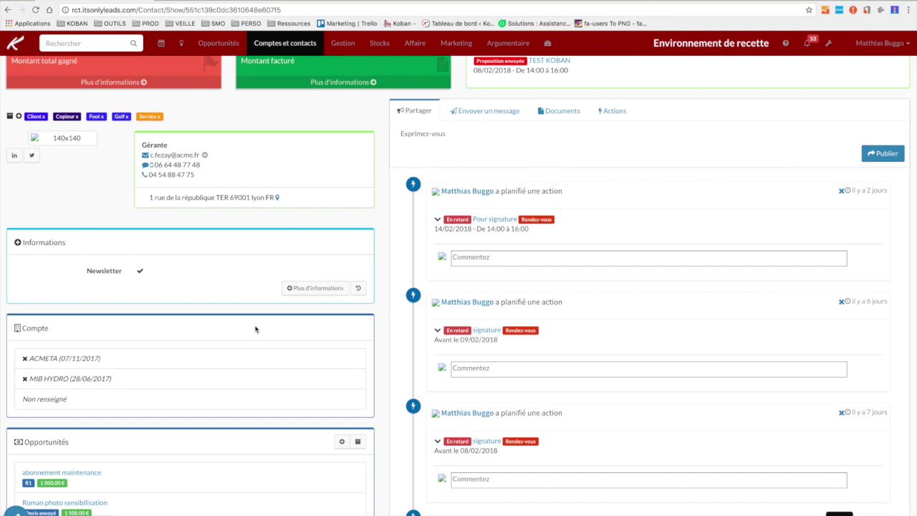
pyautogui.click(87, 275)
pyautogui.moveTo(88, 275); pyautogui.dragTo(127, 275)
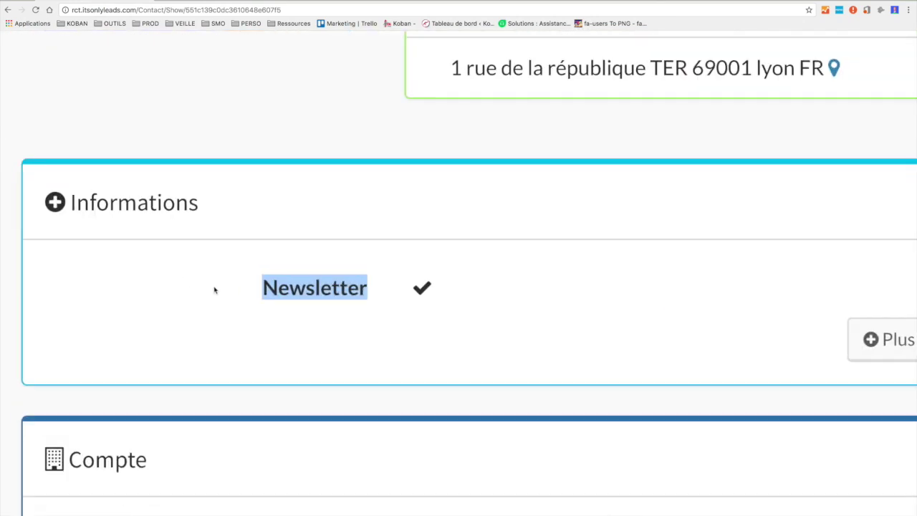
pyautogui.click(617, 300)
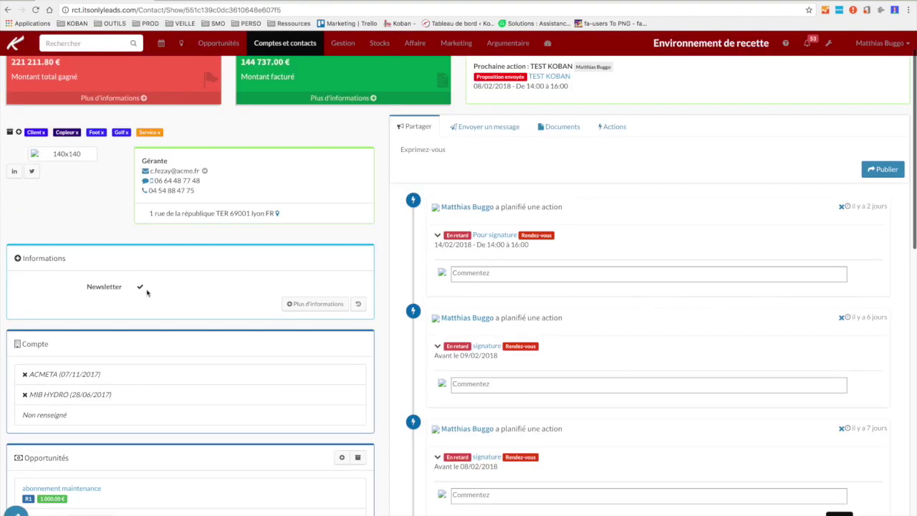
# - Switch back to the white paper's download form, highlight the opt-in consent label and tick its checkbox
pyautogui.hotkey('ctrl', 'Up')
pyautogui.click(222, 281)
pyautogui.click(249, 301)
pyautogui.moveTo(249, 301); pyautogui.dragTo(375, 318)
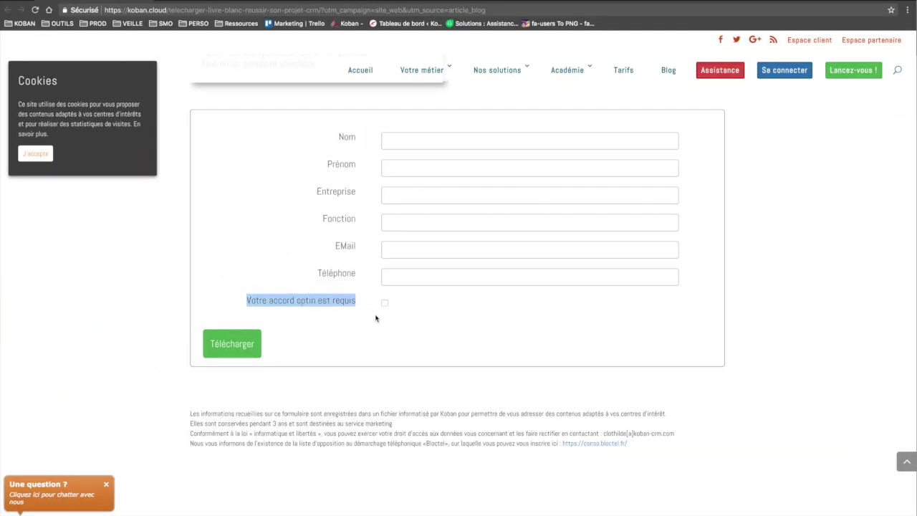
pyautogui.click(385, 304)
# - Return to the contact record in Koban CRM and check its Newsletter consent against the form
pyautogui.hotkey('ctrl', 'Up')
pyautogui.click(530, 276)
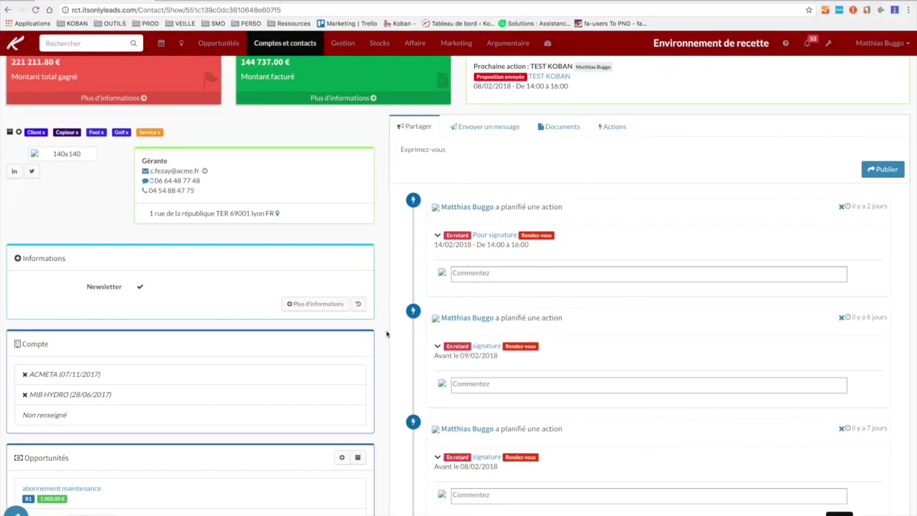
pyautogui.scroll(-1, 387, 334)
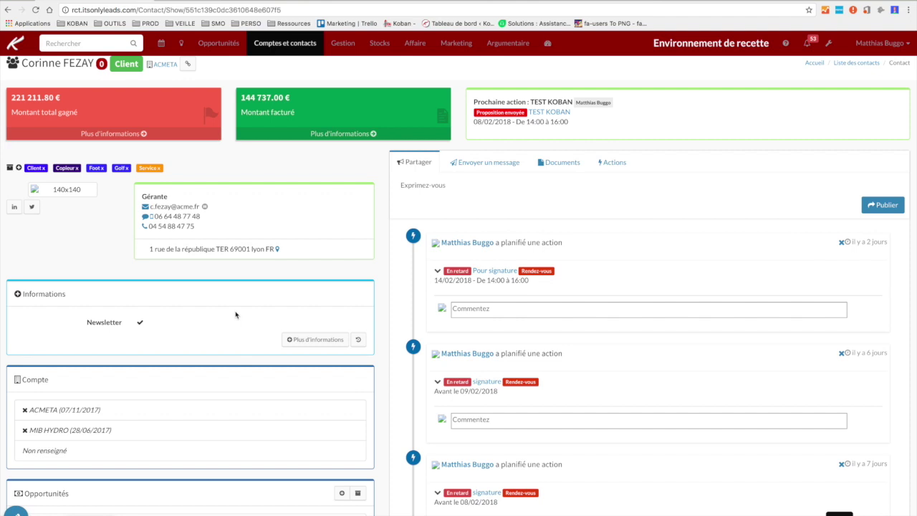
# - Open the "Protection des données" page in the general parameters
pyautogui.click(829, 44)
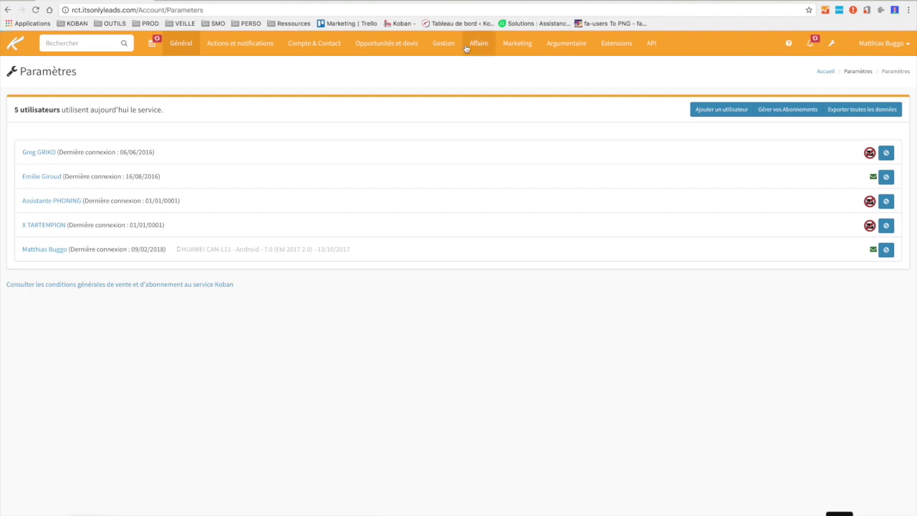
pyautogui.click(179, 44)
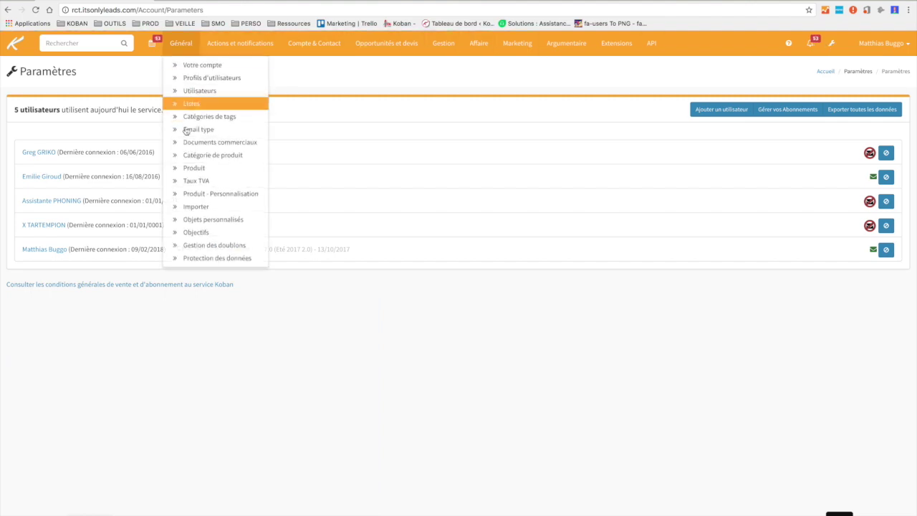
pyautogui.click(195, 258)
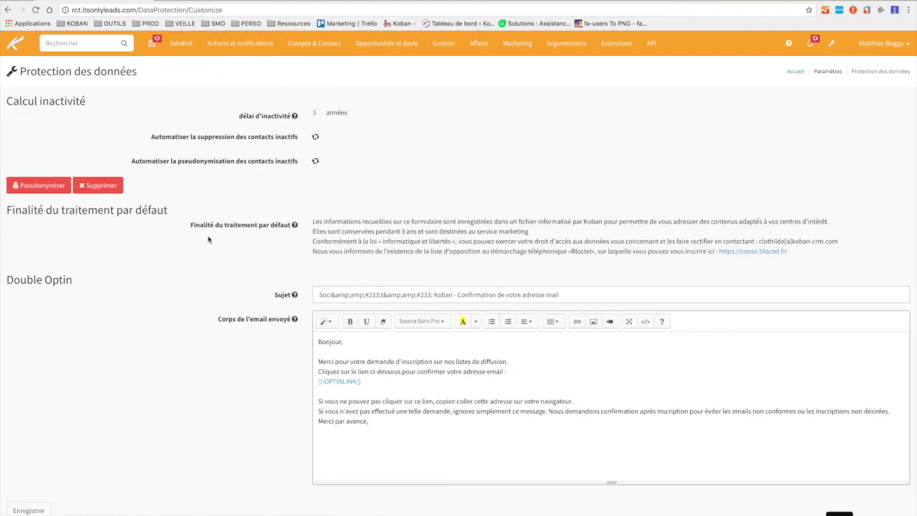
# - Examine the Double Optin section, including the confirmation email's body text and the help for its fields
pyautogui.moveTo(77, 283); pyautogui.dragTo(8, 280)
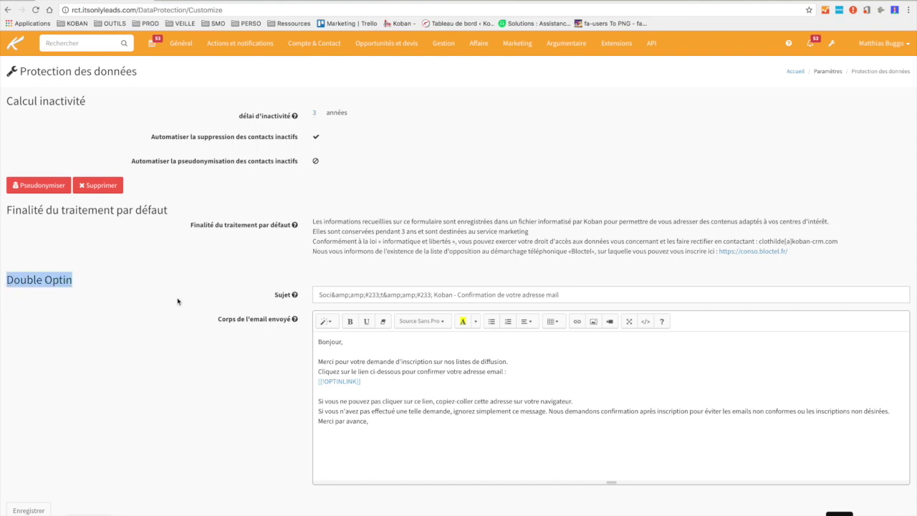
pyautogui.click(319, 342)
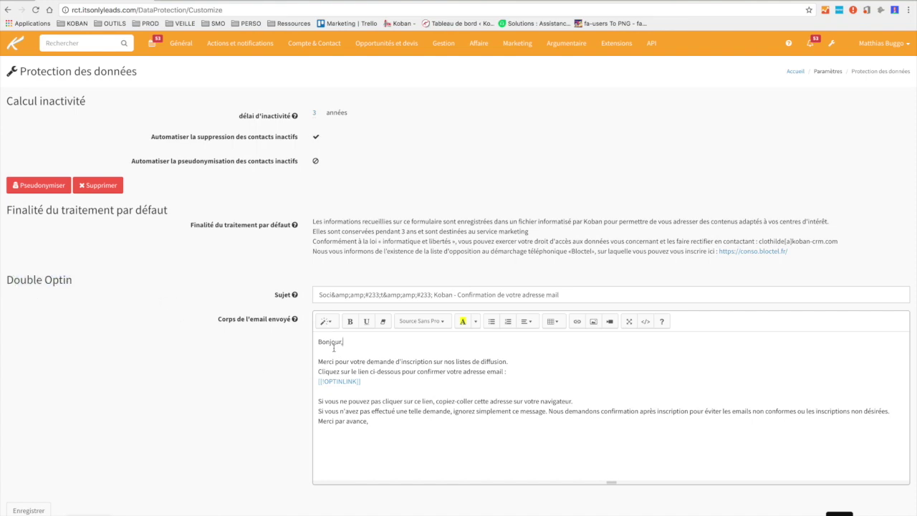
pyautogui.moveTo(319, 342); pyautogui.dragTo(389, 418)
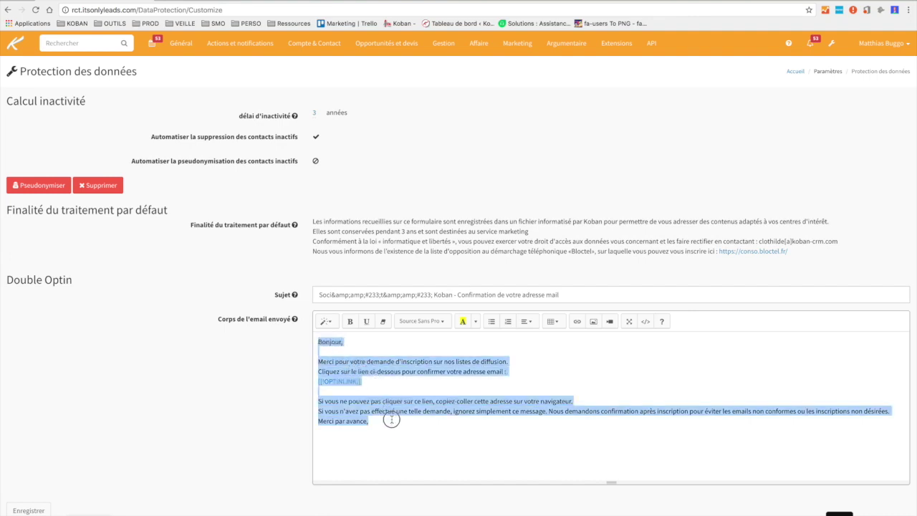
pyautogui.click(389, 425)
pyautogui.moveTo(295, 321)
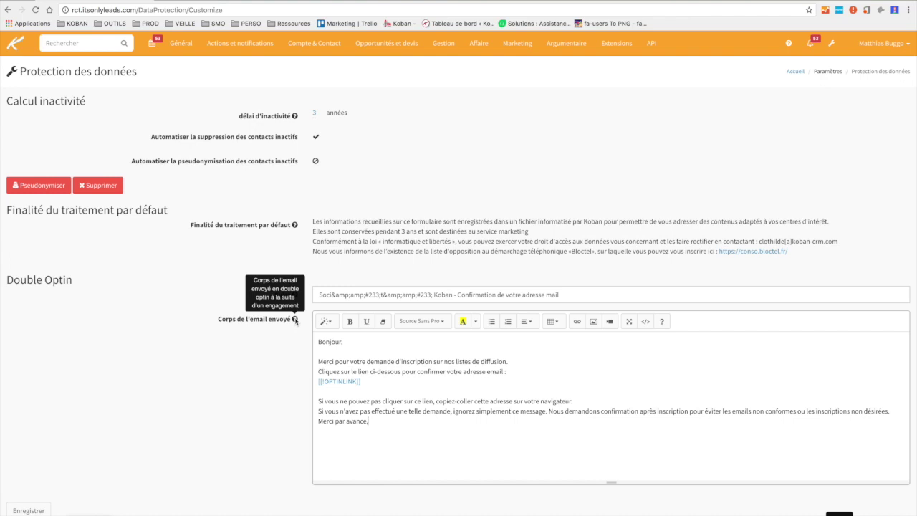
pyautogui.moveTo(294, 296)
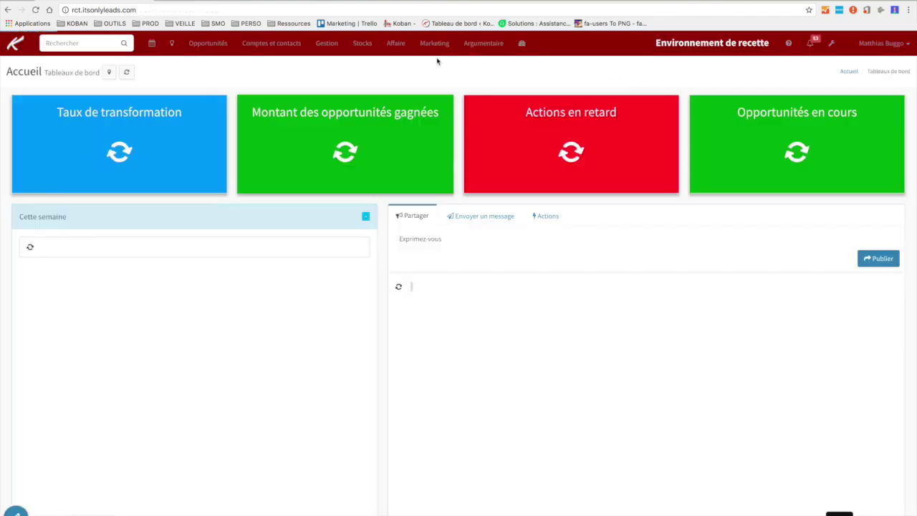
# - Open the "Inscription newsletter" form from the list of marketing forms
pyautogui.click(435, 44)
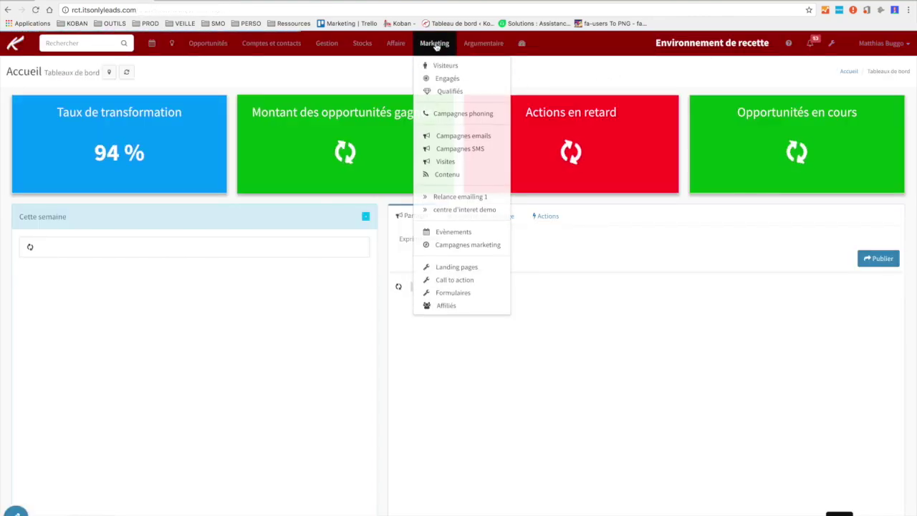
pyautogui.click(451, 293)
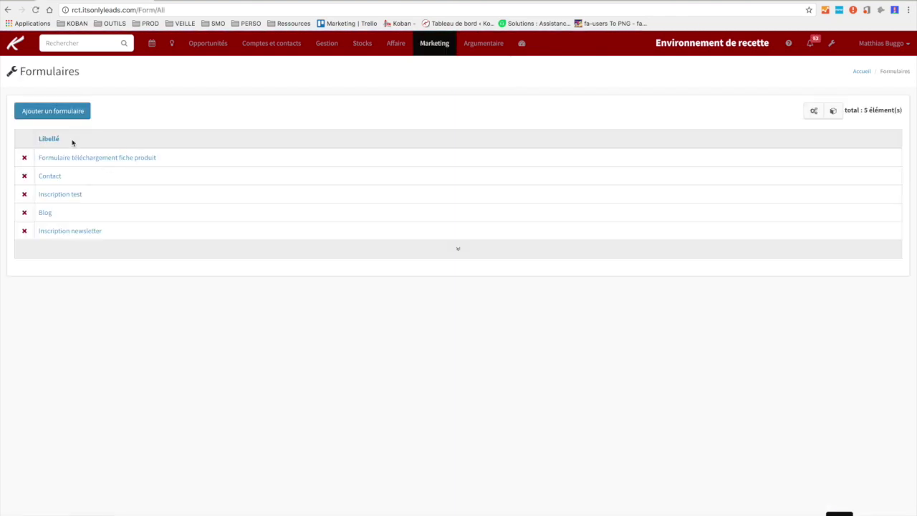
pyautogui.click(74, 231)
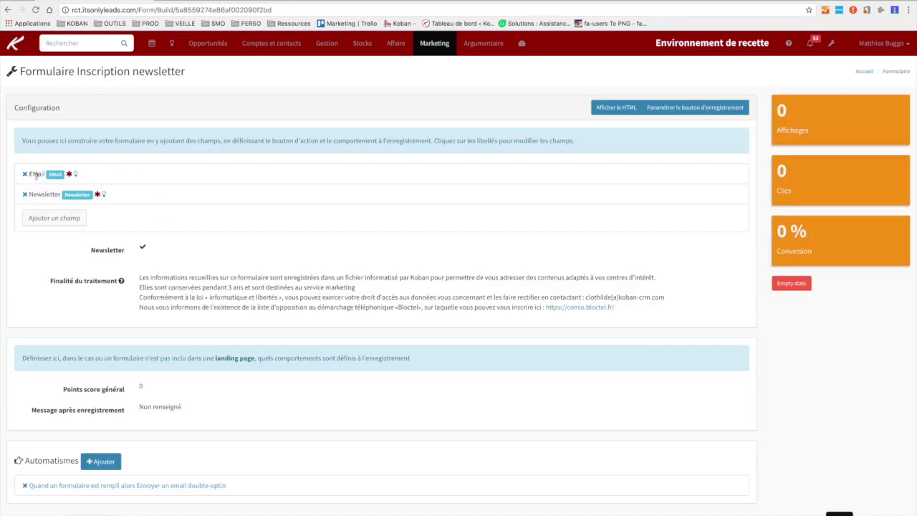
# - Examine the form's EMail and Newsletter fields and its Newsletter option
pyautogui.press('super+plus')
pyautogui.press('super+plus')
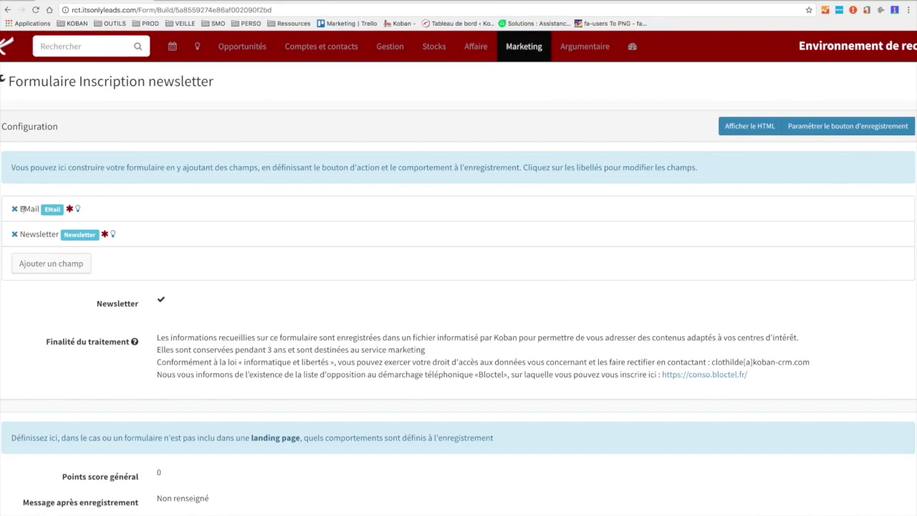
pyautogui.click(22, 209)
pyautogui.click(159, 228)
pyautogui.press('super+minus')
pyautogui.press('super+minus')
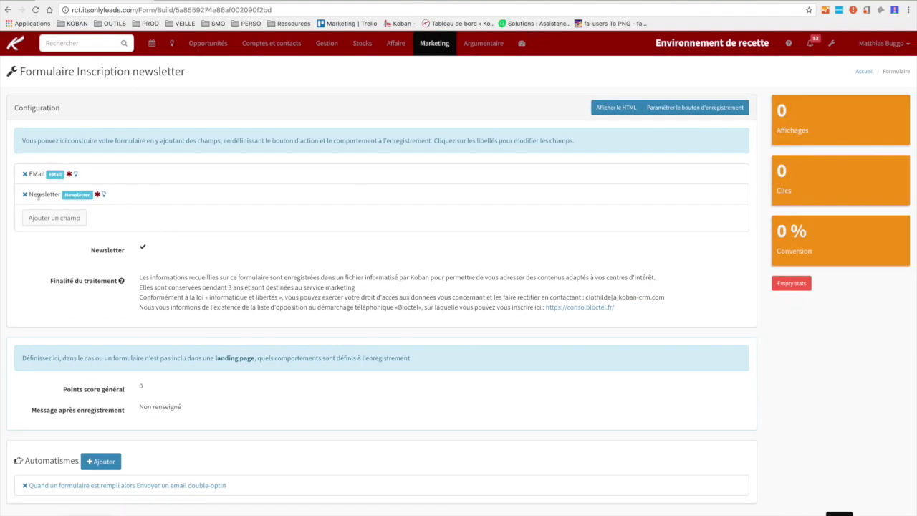
pyautogui.click(38, 195)
pyautogui.click(184, 214)
pyautogui.click(142, 246)
pyautogui.click(143, 247)
# - Read the help for the form's "Finalité du traitement" setting
pyautogui.moveTo(122, 281)
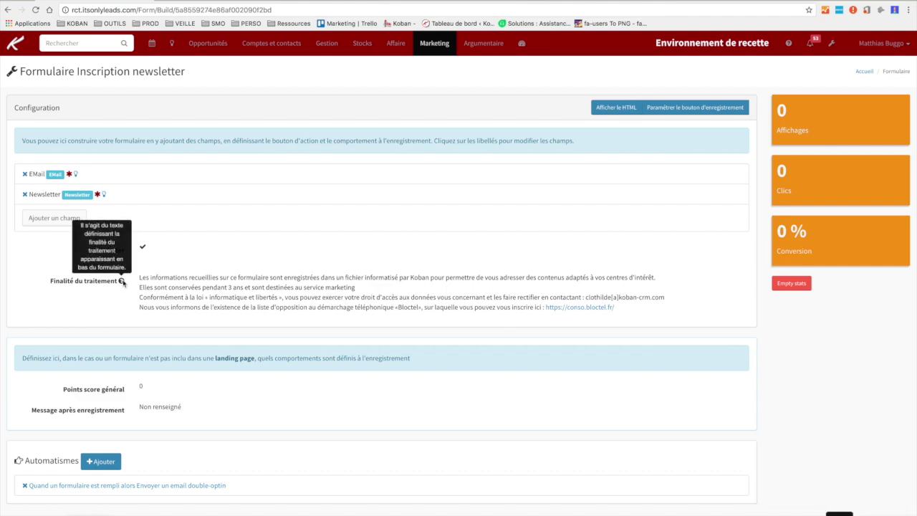
pyautogui.scroll(5, 123, 283)
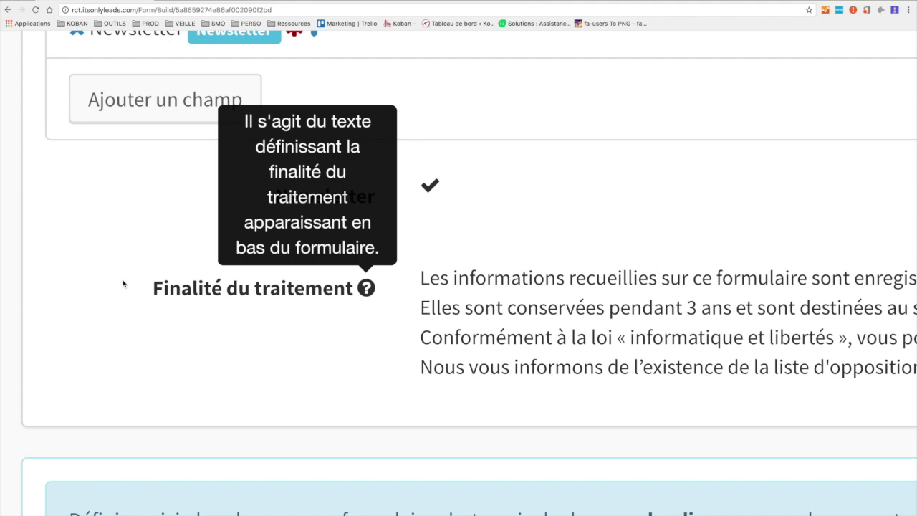
pyautogui.scroll(-5, 123, 284)
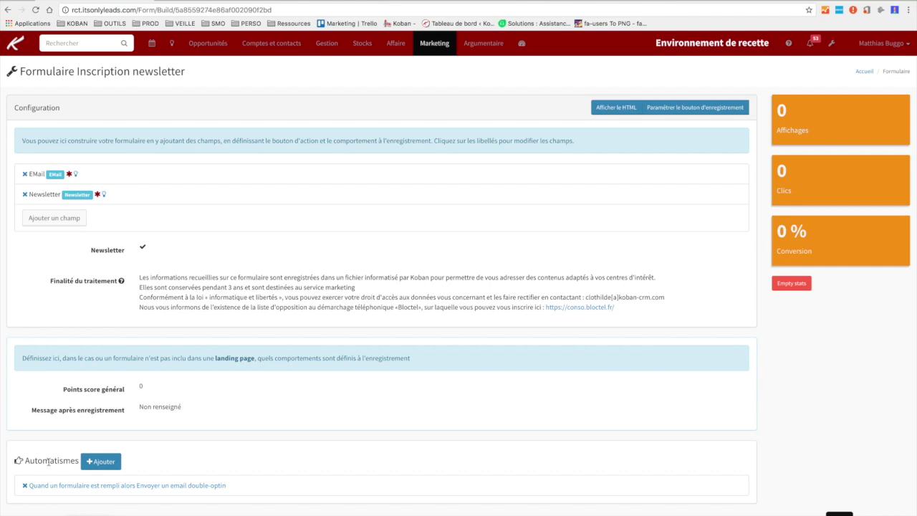
# - Try out an automation rule that sends a double-optin email when the form is filled, and close it without saving
pyautogui.scroll(5, 49, 463)
pyautogui.click(111, 454)
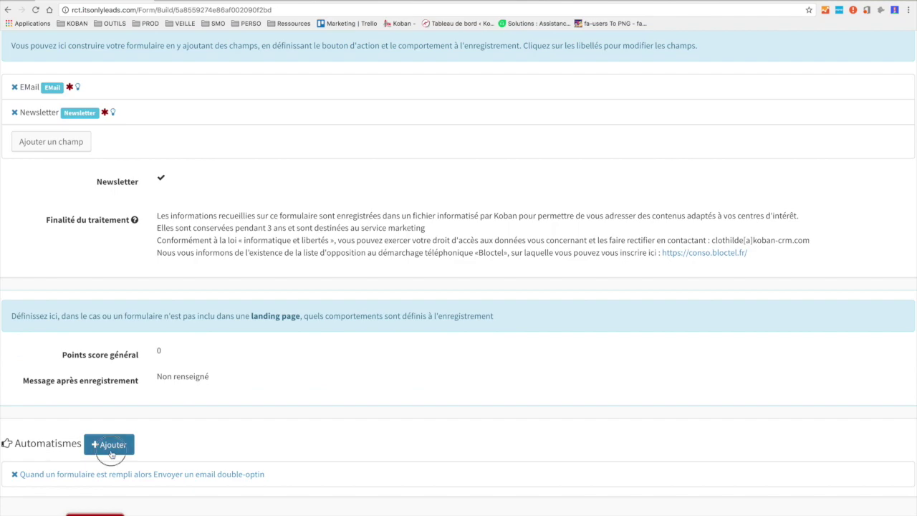
pyautogui.click(587, 100)
pyautogui.click(570, 112)
pyautogui.click(569, 144)
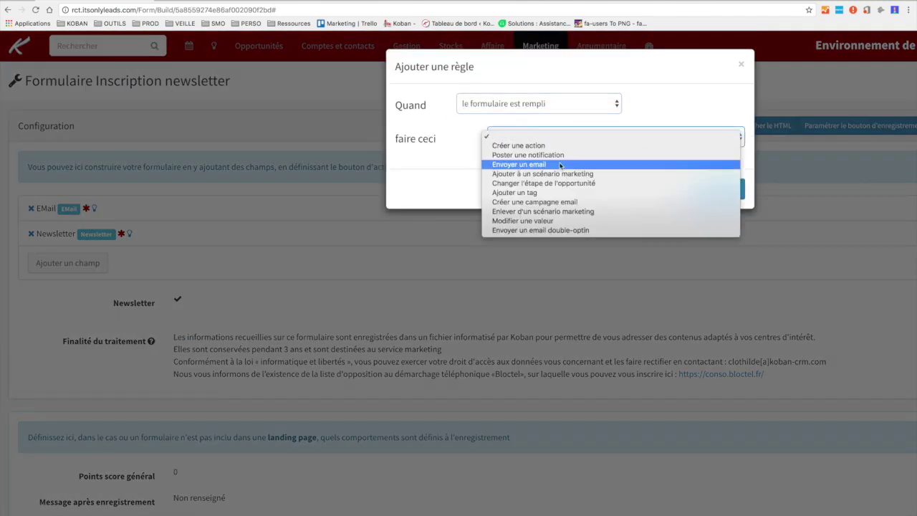
pyautogui.click(563, 230)
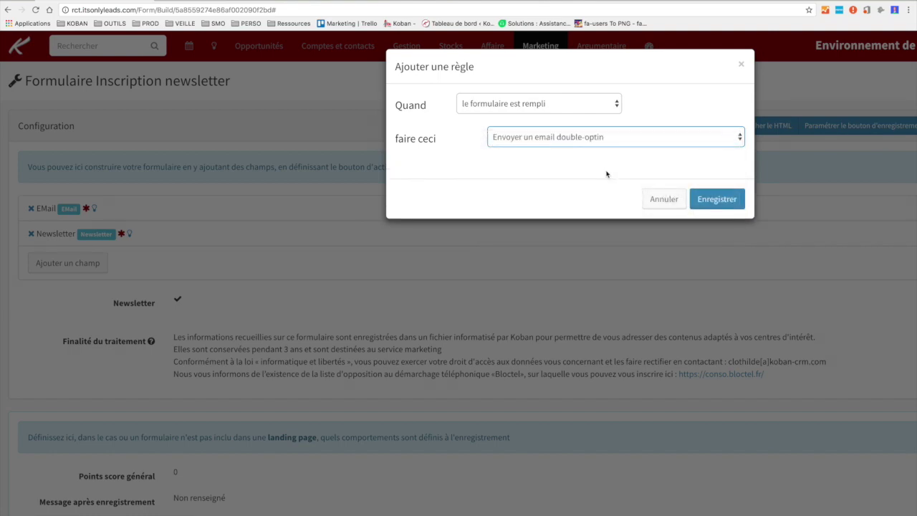
pyautogui.click(741, 64)
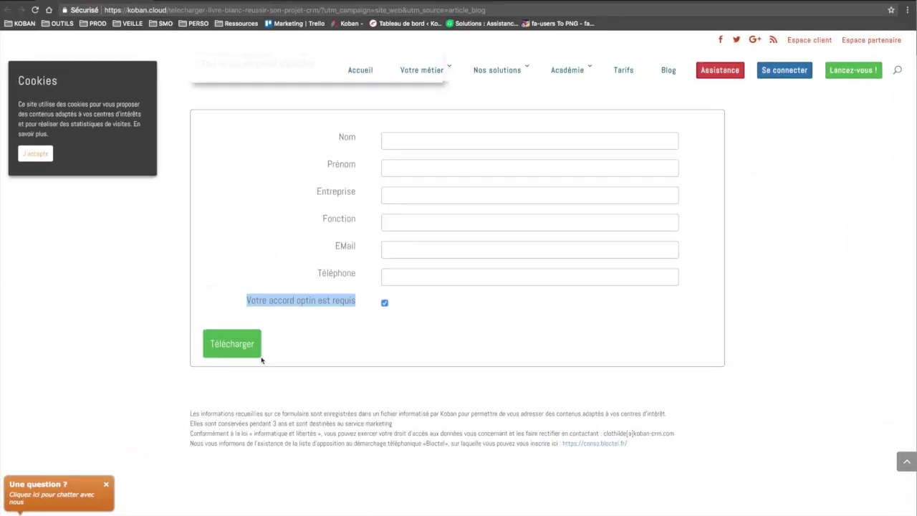
# - Highlight the data-processing notice below the white paper's download form, and open the "Protection des données" page in Koban CRM's general parameters
pyautogui.moveTo(187, 419); pyautogui.dragTo(658, 447)
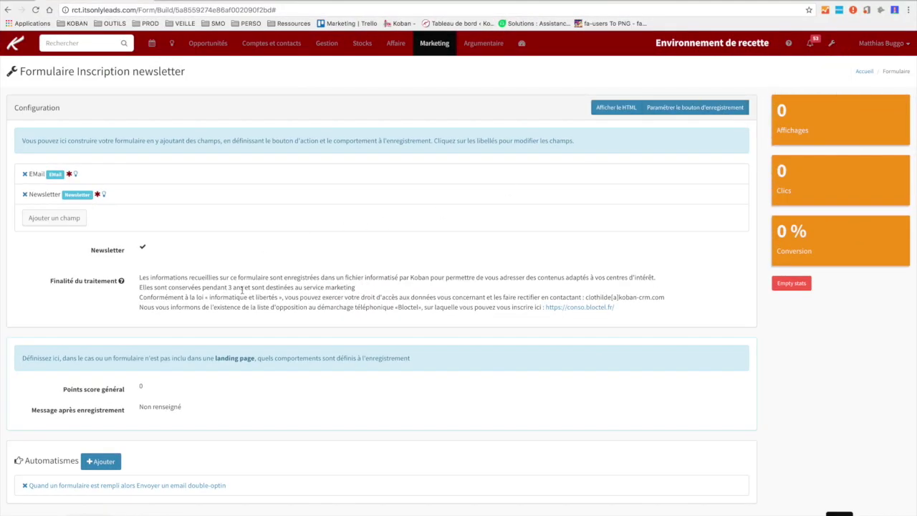
pyautogui.click(831, 44)
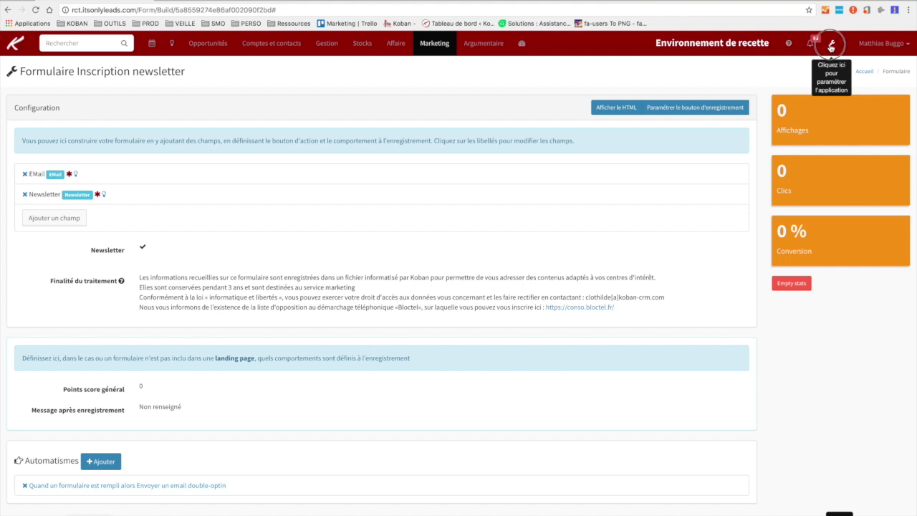
pyautogui.click(185, 45)
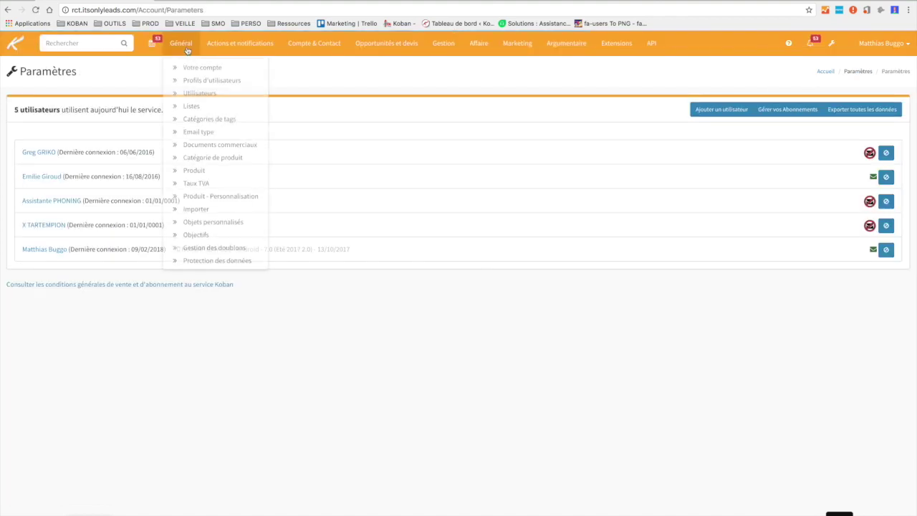
pyautogui.click(189, 258)
# - Examine the "Finalité du traitement par défaut" setting, saving its text from the editor and reopening it for review
pyautogui.moveTo(295, 226)
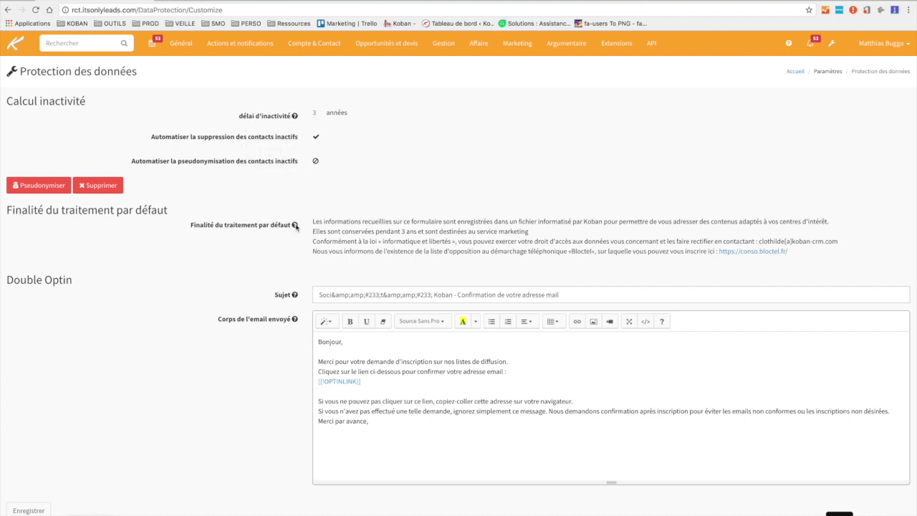
pyautogui.tripleClick(226, 224)
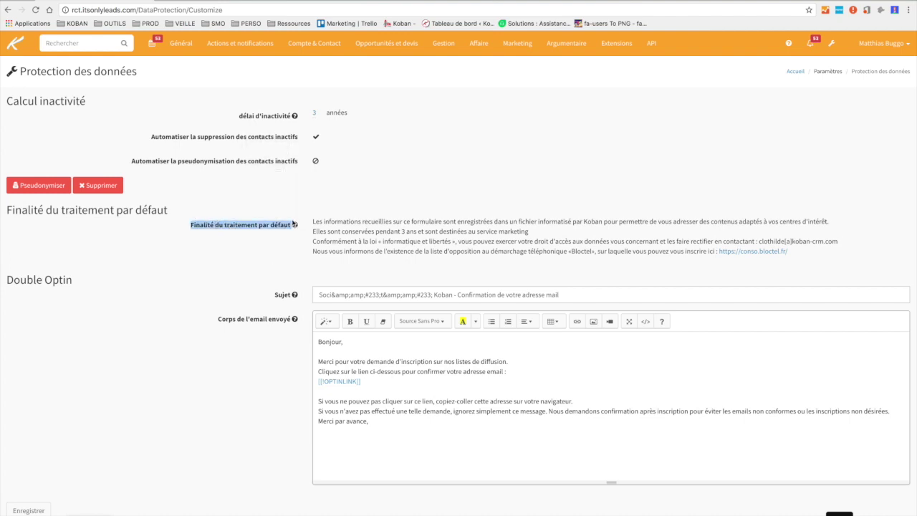
pyautogui.click(280, 265)
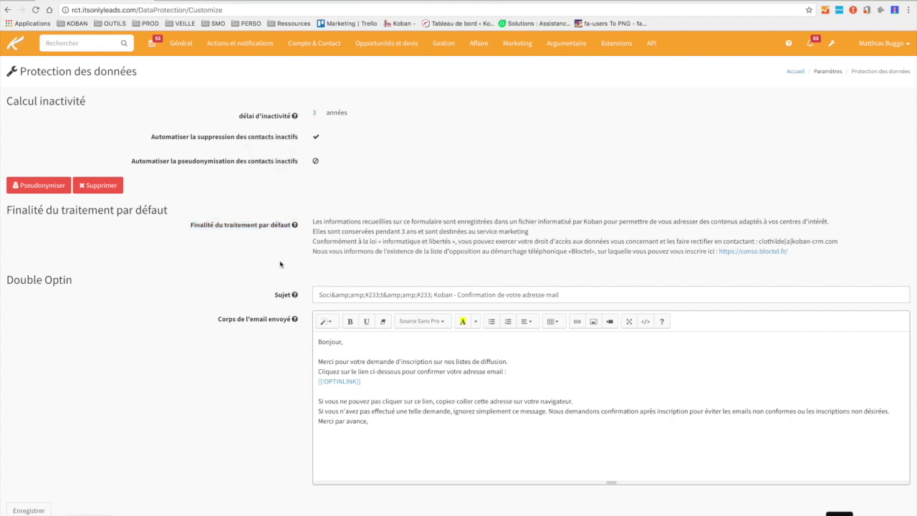
pyautogui.click(334, 247)
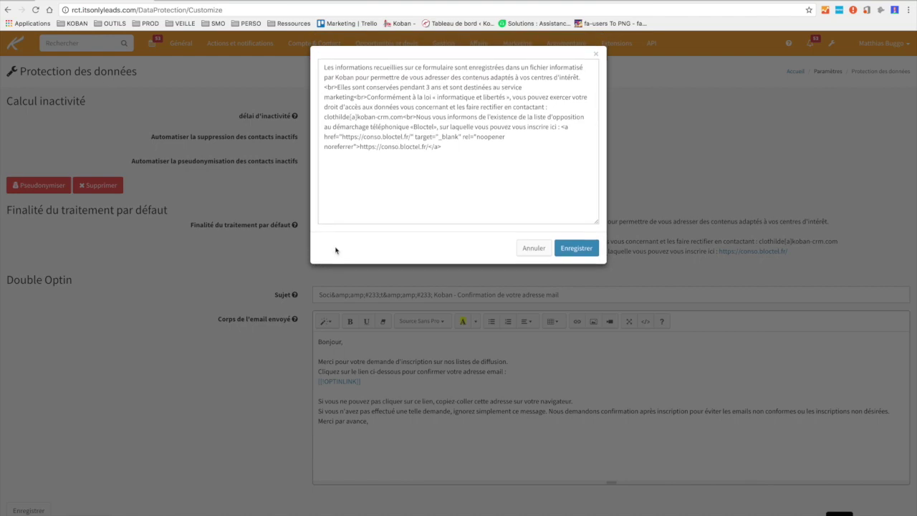
pyautogui.click(592, 261)
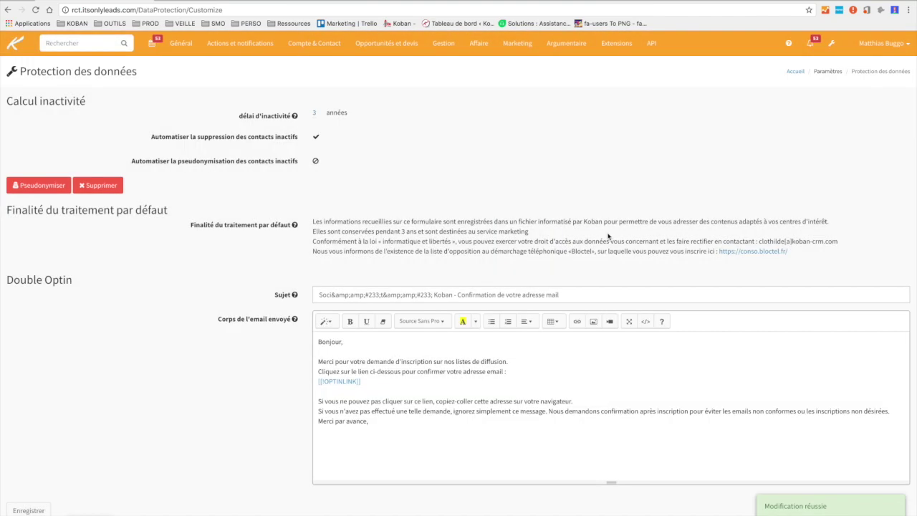
pyautogui.click(355, 218)
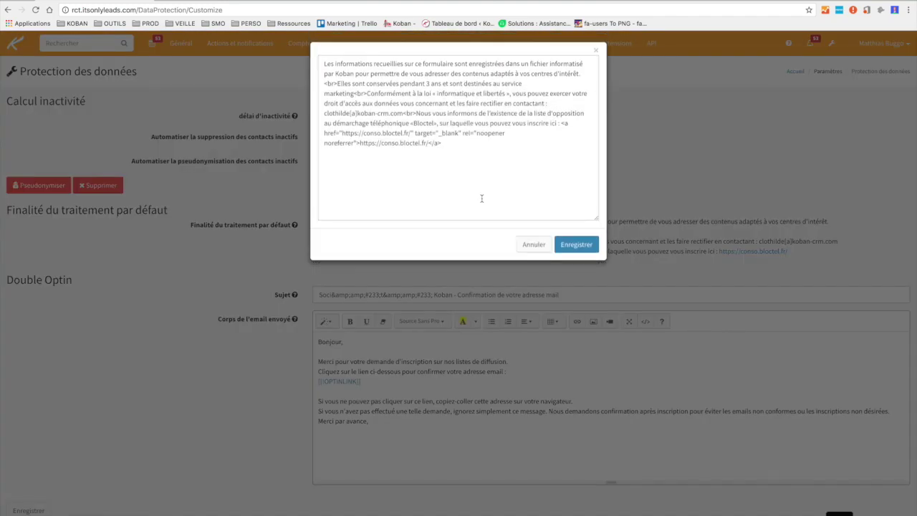
pyautogui.click(597, 54)
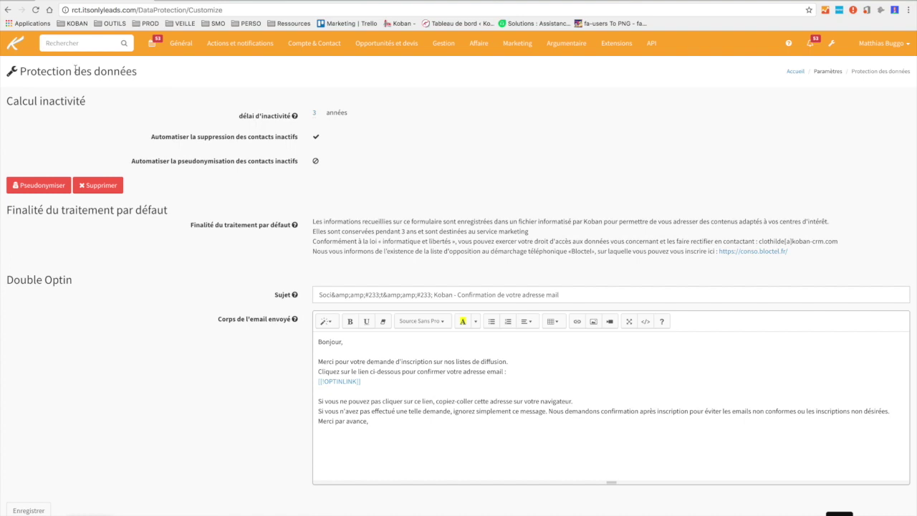
# - Return to the marketing forms and open the "Contact" form
pyautogui.click(20, 47)
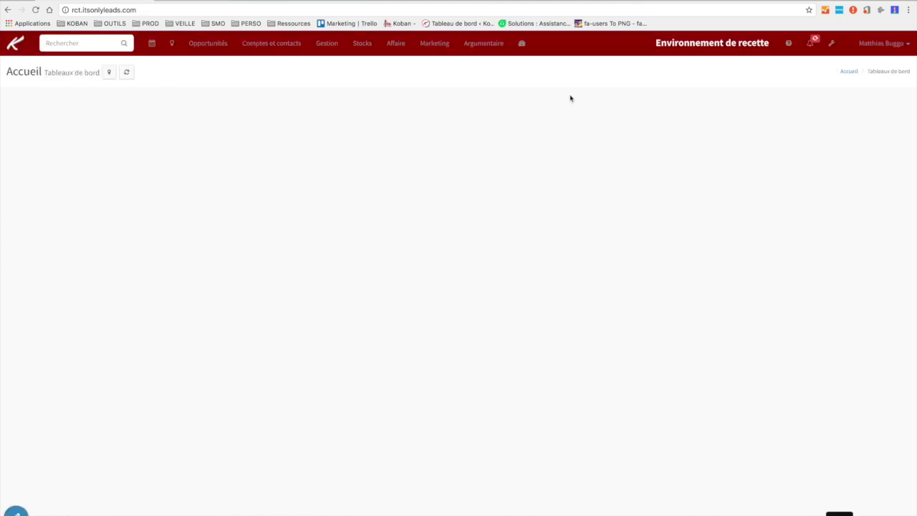
pyautogui.click(436, 44)
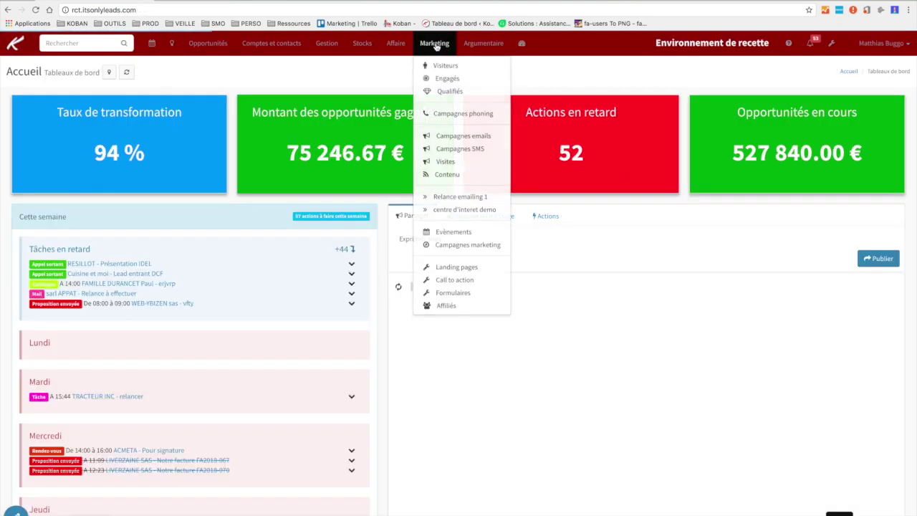
pyautogui.click(454, 292)
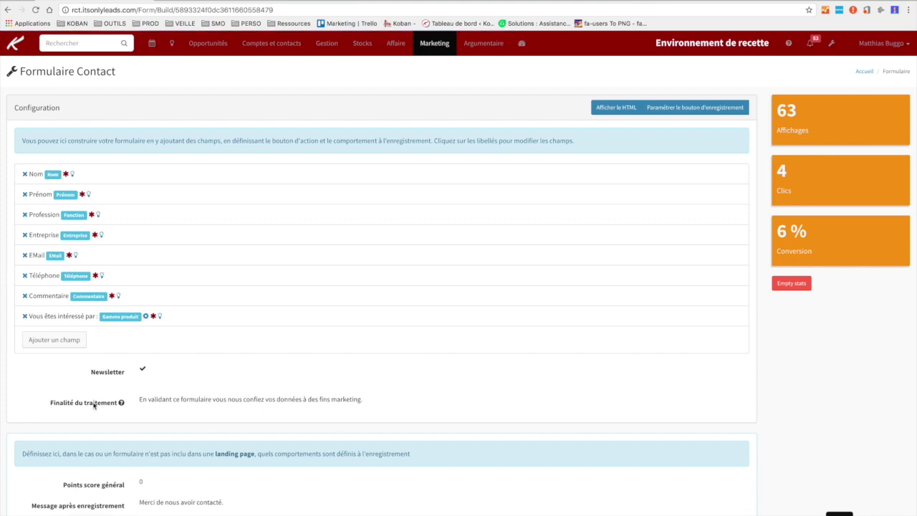
# - Examine the Contact form's "Finalité du traitement" help and text, opening the text's editor and closing it without saving
pyautogui.moveTo(121, 404)
pyautogui.scroll(5, 121, 405)
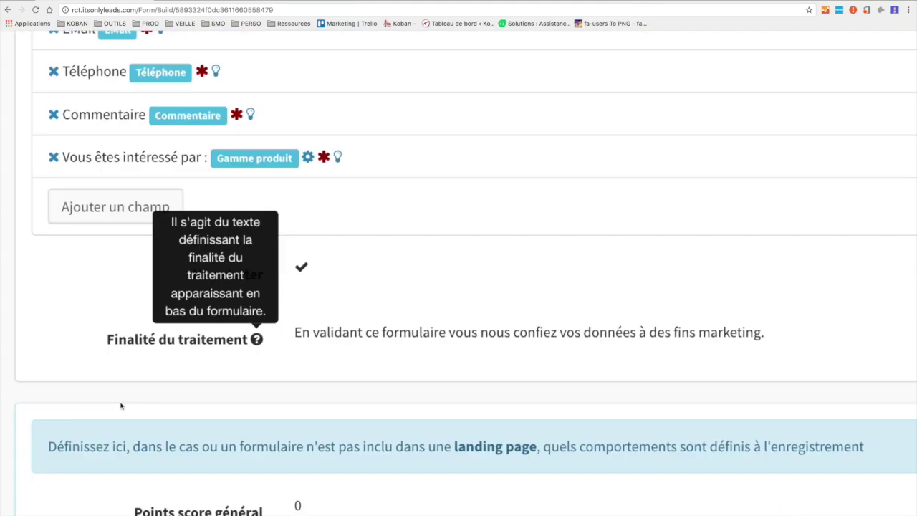
pyautogui.moveTo(367, 288)
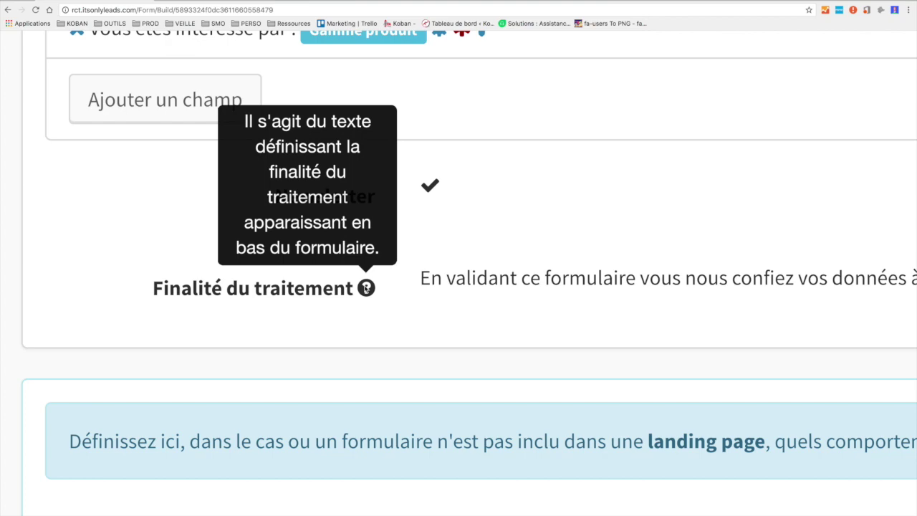
pyautogui.scroll(-5, 410, 292)
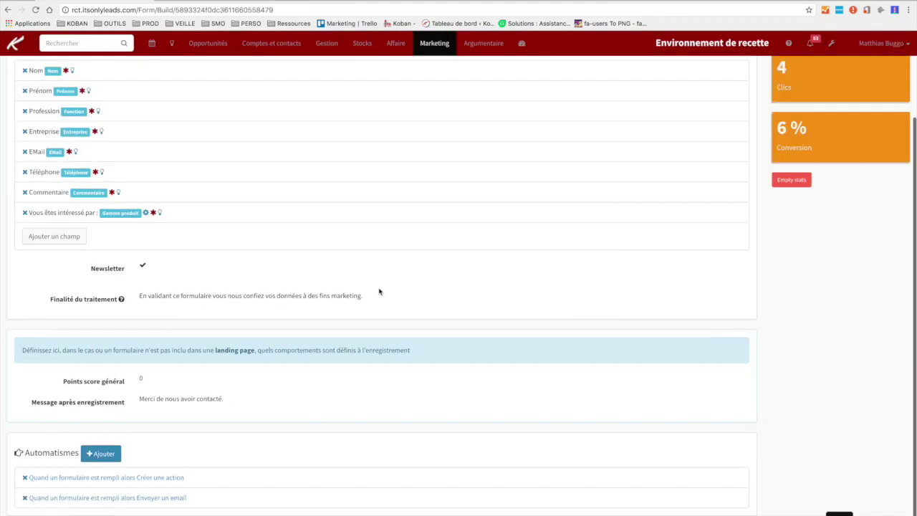
pyautogui.click(299, 296)
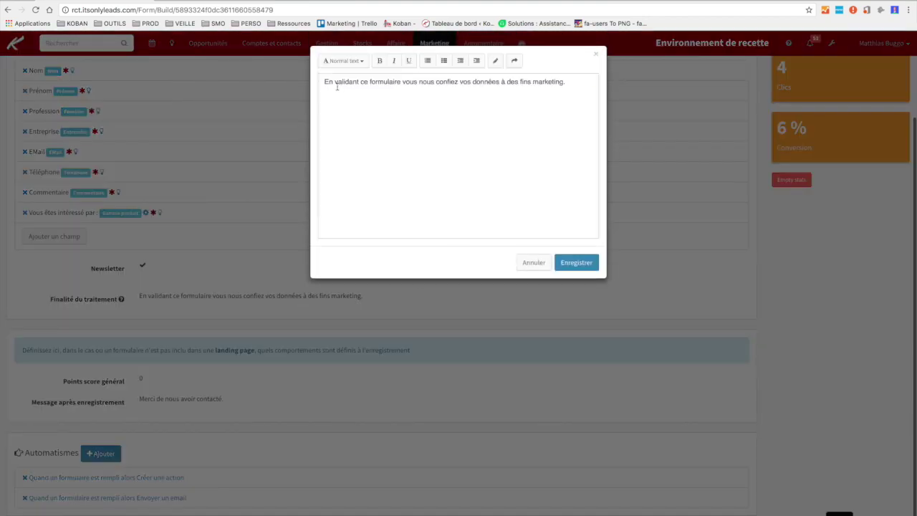
pyautogui.click(595, 55)
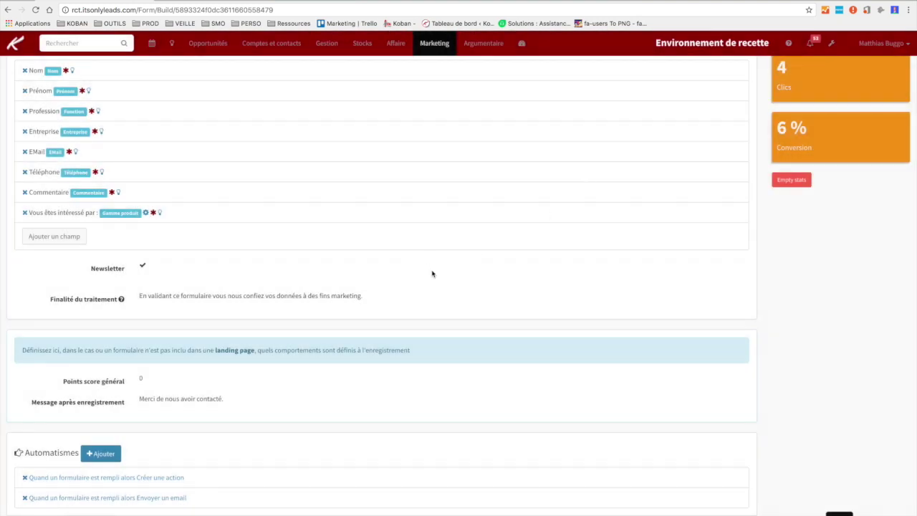
pyautogui.scroll(2, 432, 273)
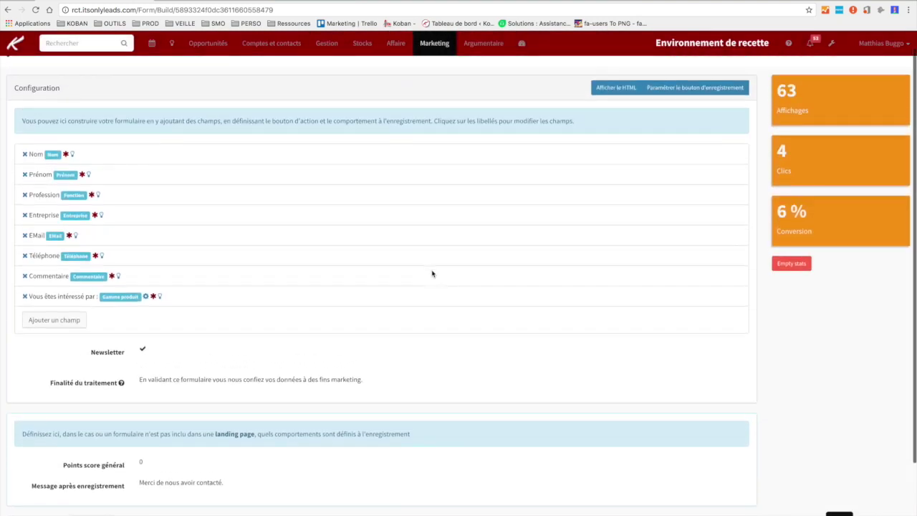
pyautogui.scroll(1, 432, 273)
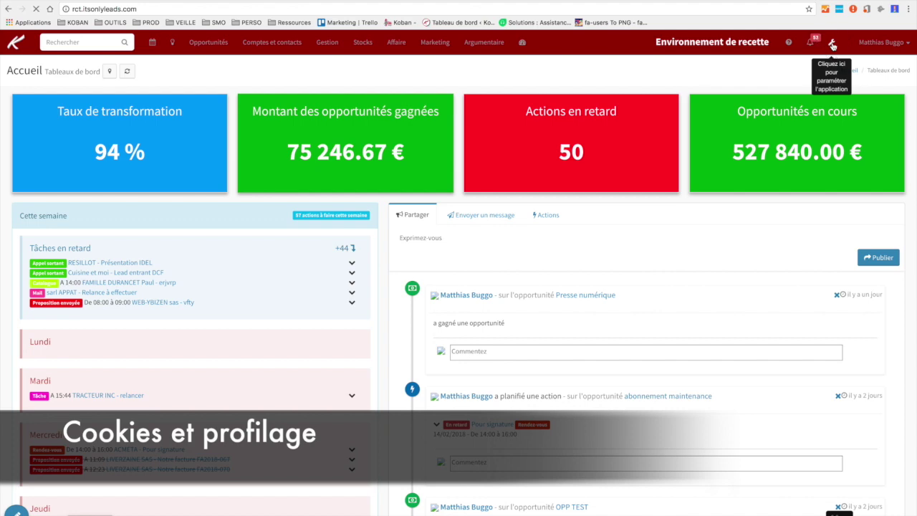
# - View the "Nom de domaine" page in the marketing parameters, and open the "Options Tracking" page
pyautogui.click(832, 41)
pyautogui.click(514, 43)
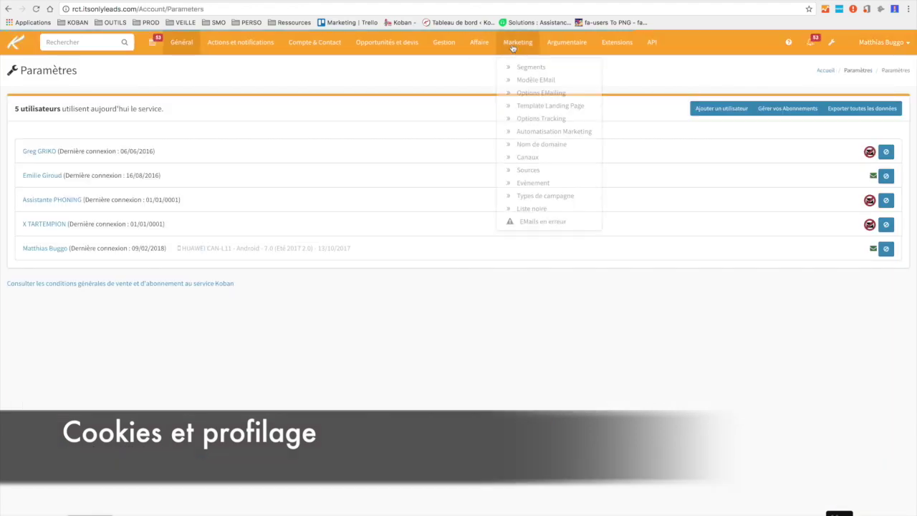
pyautogui.click(531, 146)
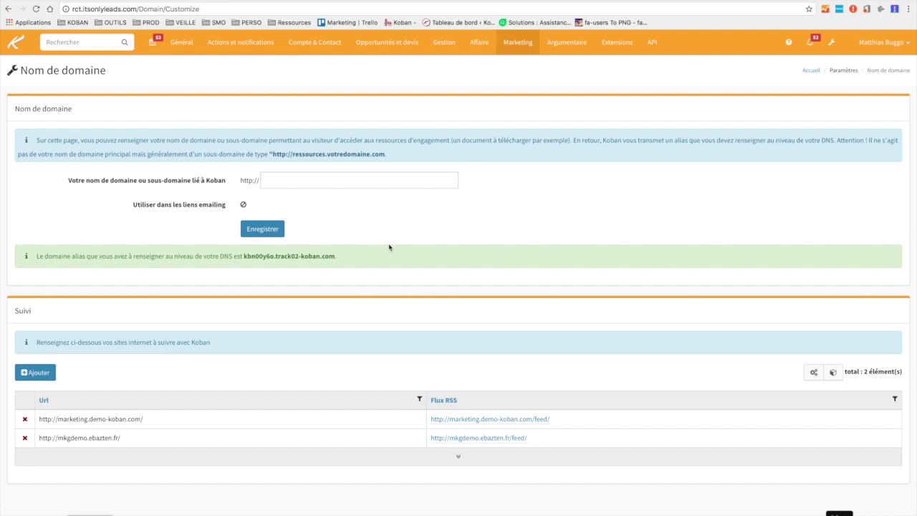
pyautogui.click(516, 45)
pyautogui.click(528, 117)
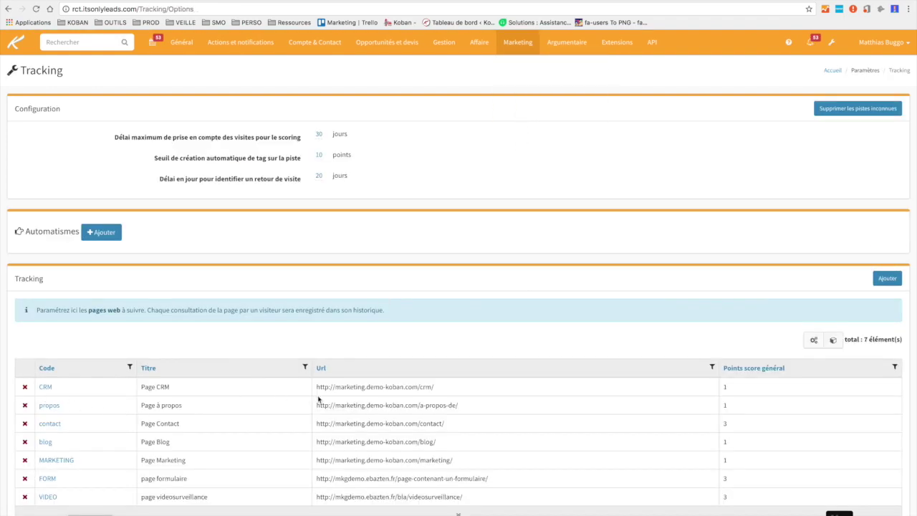
# - Examine the tracked web pages and their URLs in the "Tracking" table
pyautogui.moveTo(315, 392); pyautogui.dragTo(466, 389)
pyautogui.scroll(-1, 477, 391)
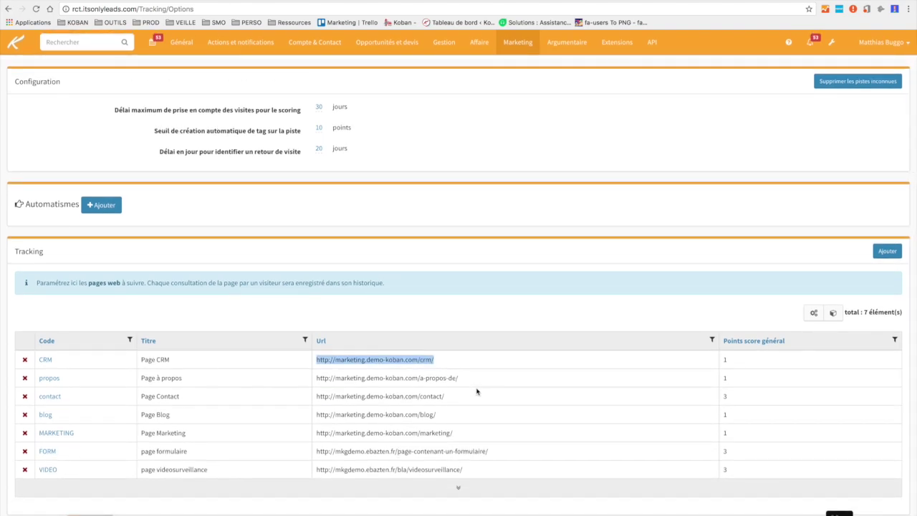
pyautogui.scroll(1, 477, 390)
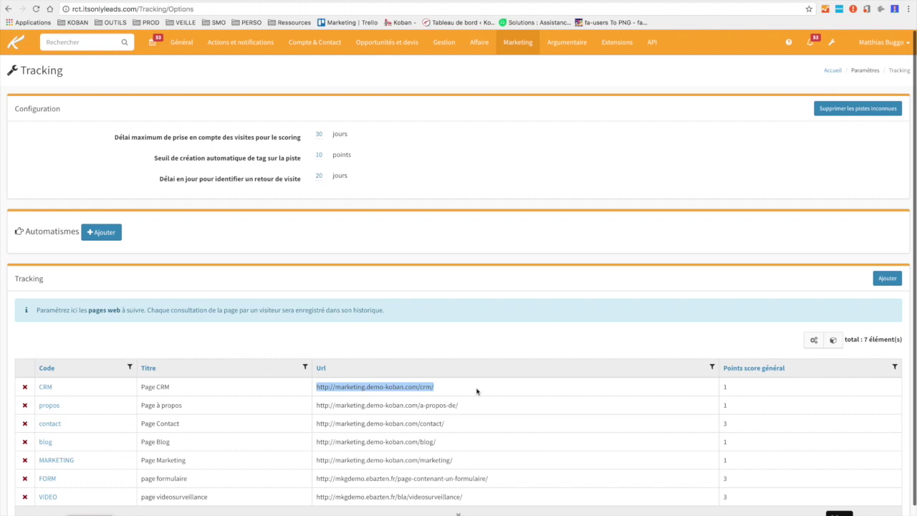
pyautogui.click(477, 392)
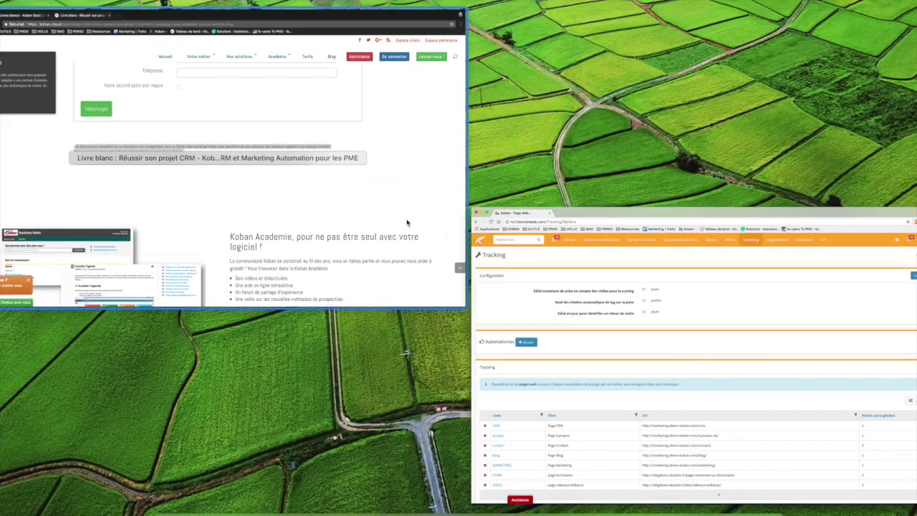
# - Switch to the Koban website window, read its "Cookies" notice, and open the linked cookie policy page
pyautogui.click(406, 222)
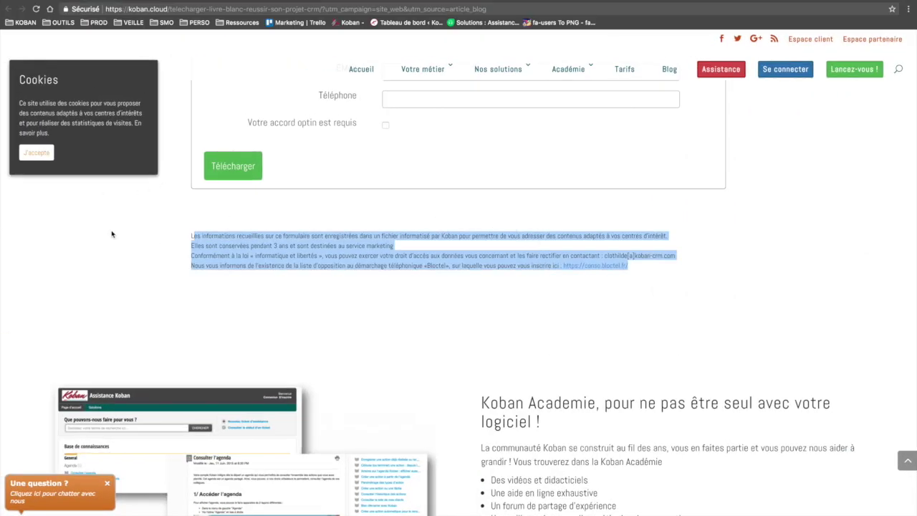
pyautogui.click(180, 247)
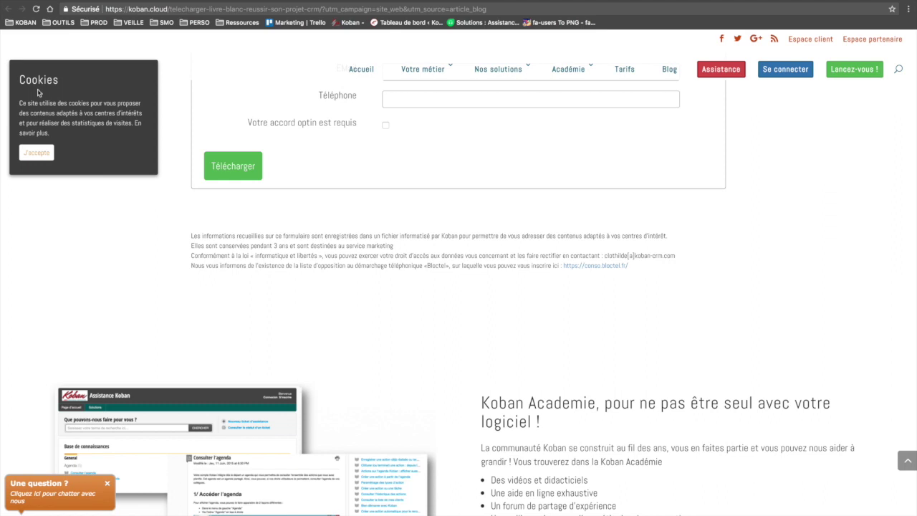
pyautogui.scroll(5, 51, 106)
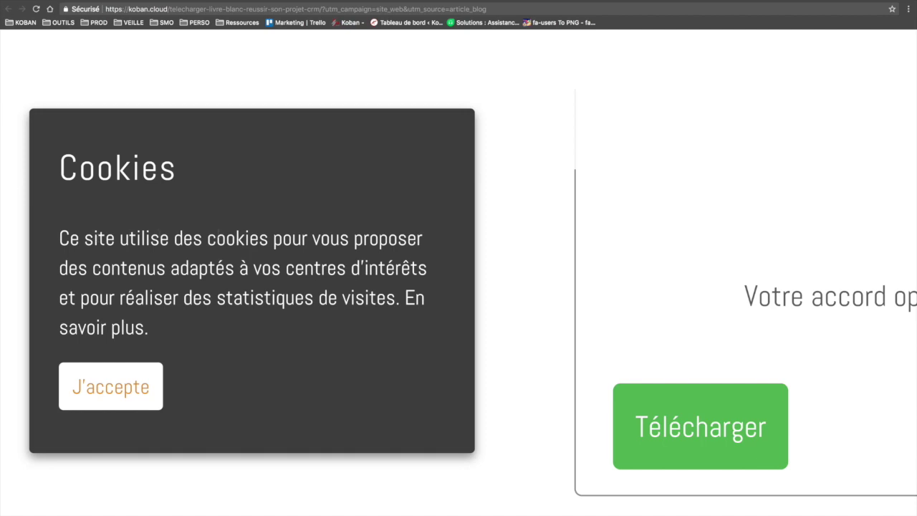
pyautogui.click(414, 300)
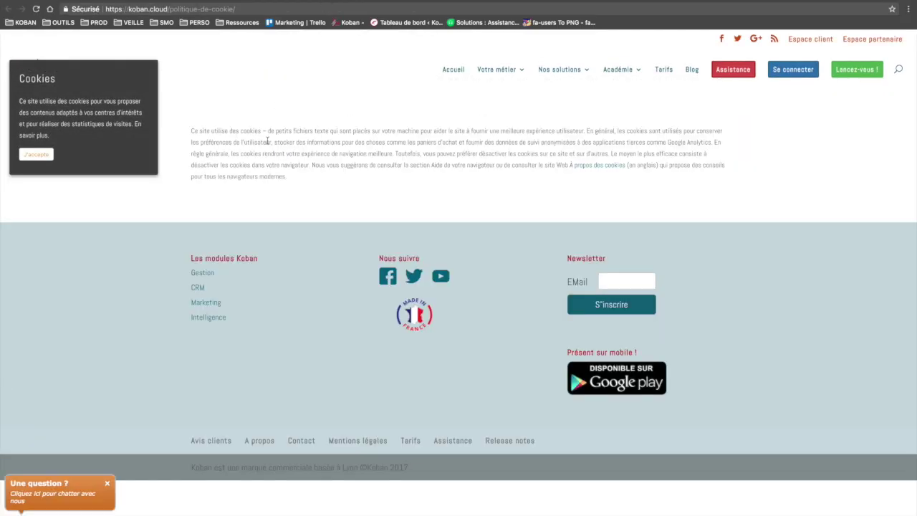
pyautogui.scroll(5, 267, 141)
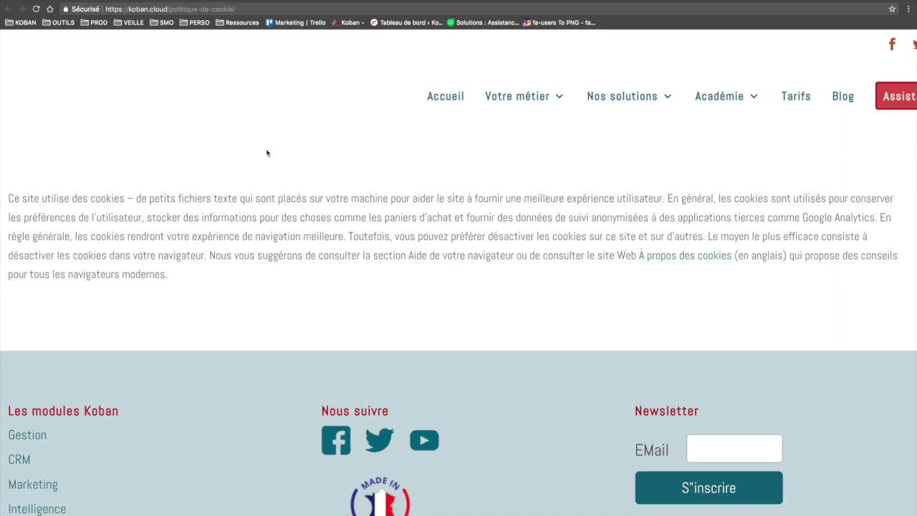
pyautogui.scroll(-5, 268, 150)
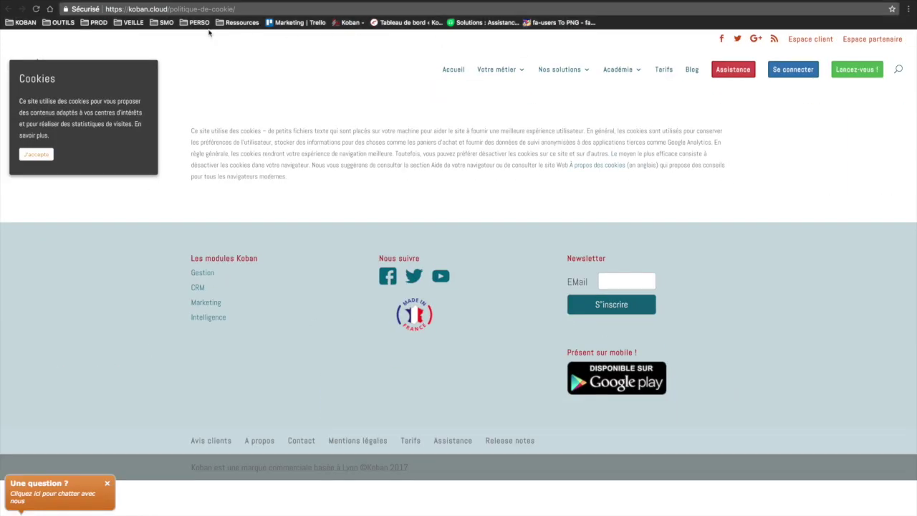
# - Return to the CRM window, go to its home page, and open a contact's record
pyautogui.hotkey('ctrl', 'Up')
pyautogui.click(293, 107)
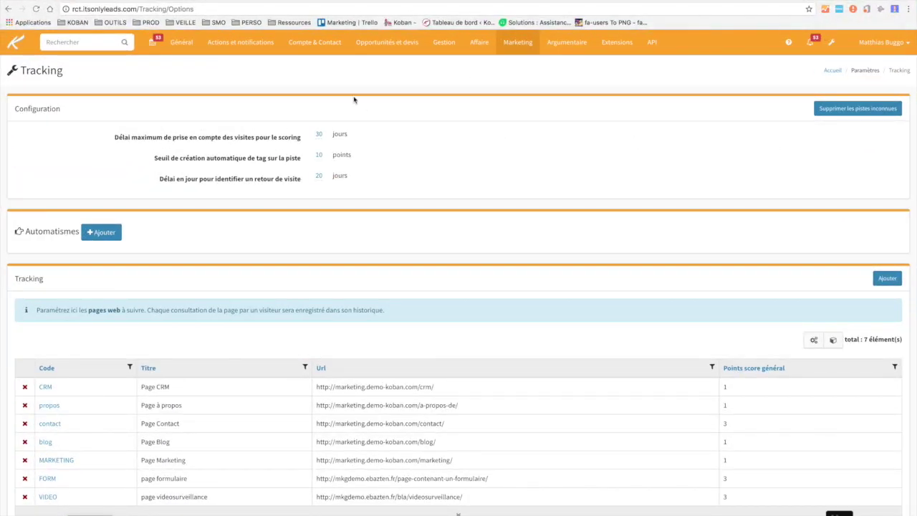
pyautogui.click(16, 44)
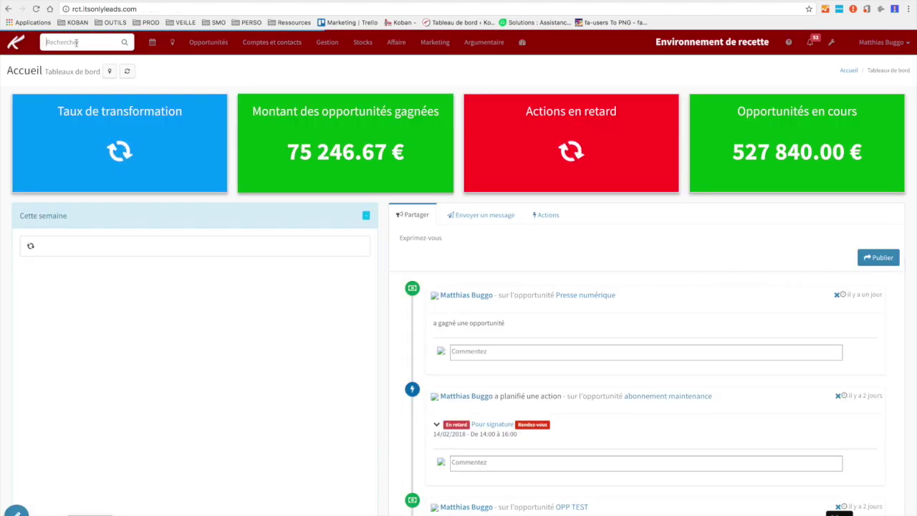
pyautogui.click(272, 41)
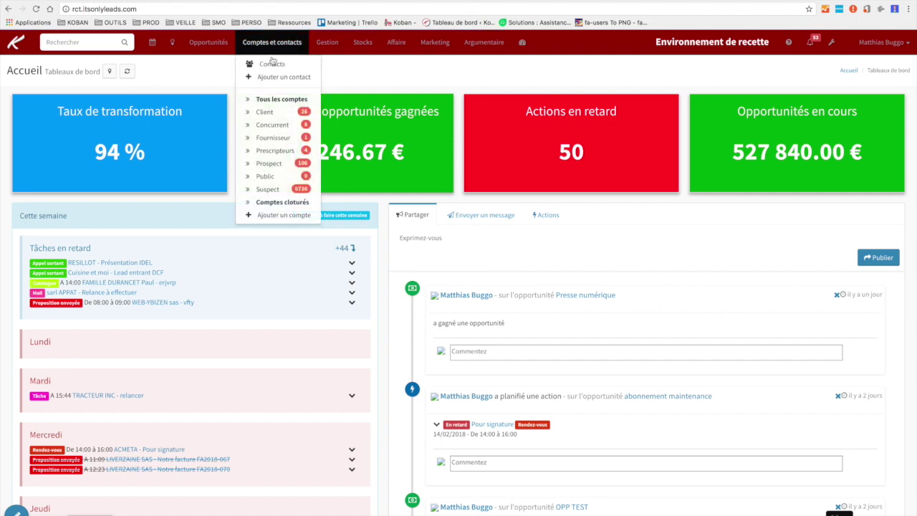
pyautogui.click(264, 62)
pyautogui.scroll(-10, 188, 301)
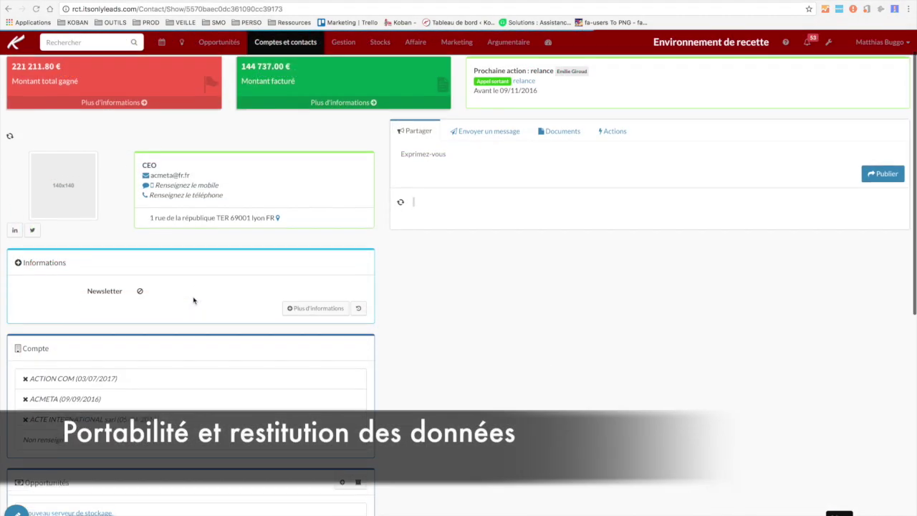
# - Examine the contact's "Protection des données" section, opening the save dialog for its CSV data export and cancelling it
pyautogui.scroll(-3, 194, 301)
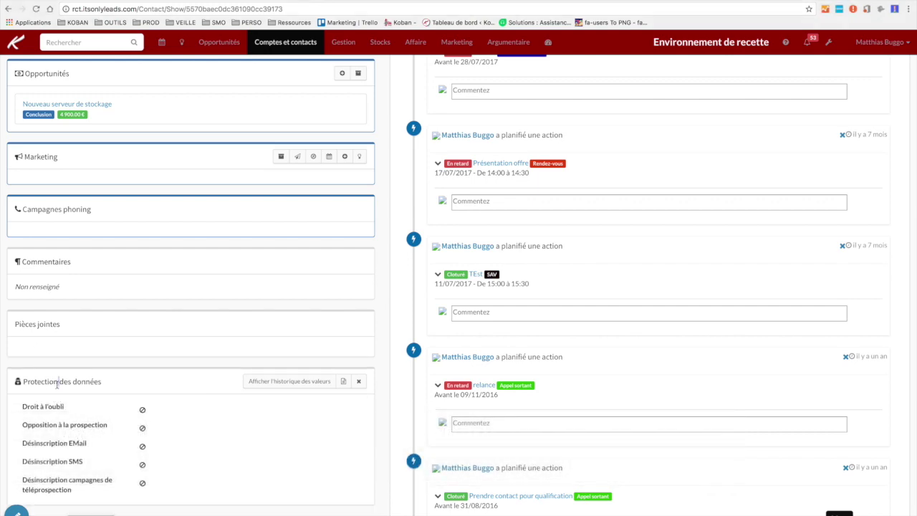
pyautogui.scroll(-3, 56, 385)
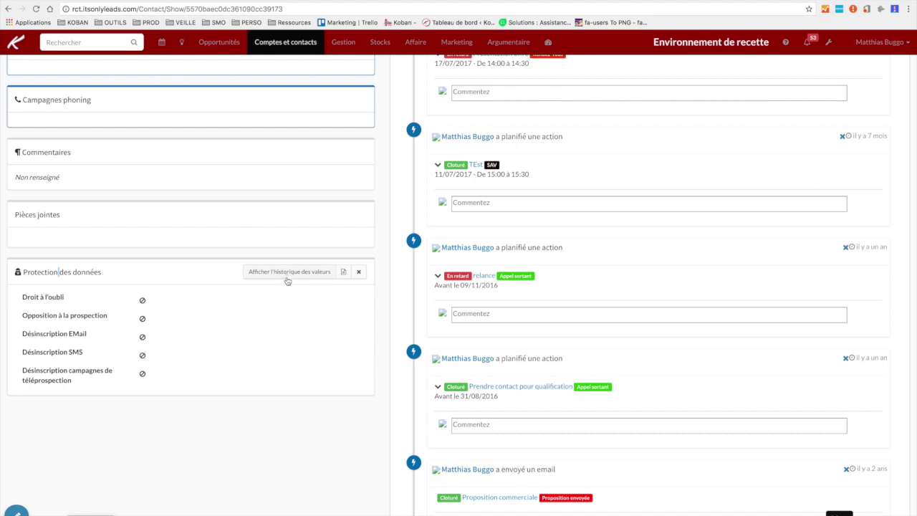
pyautogui.click(343, 278)
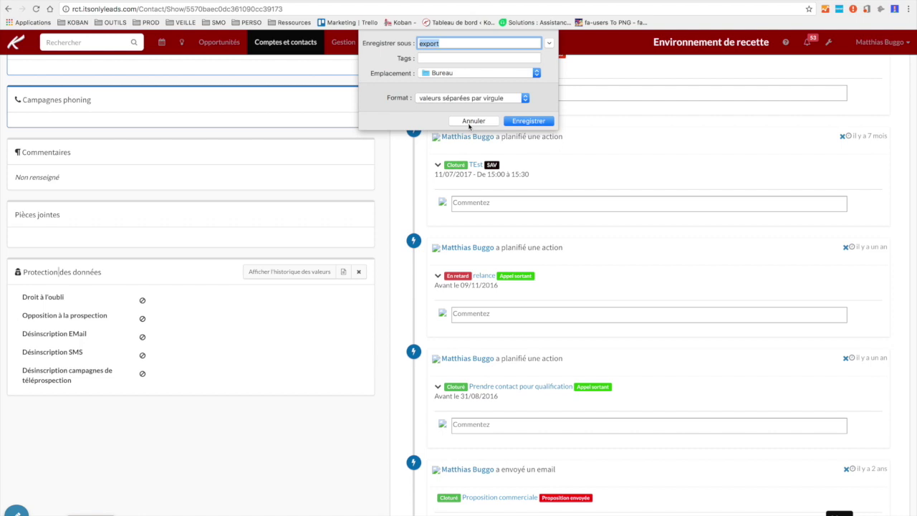
pyautogui.click(472, 121)
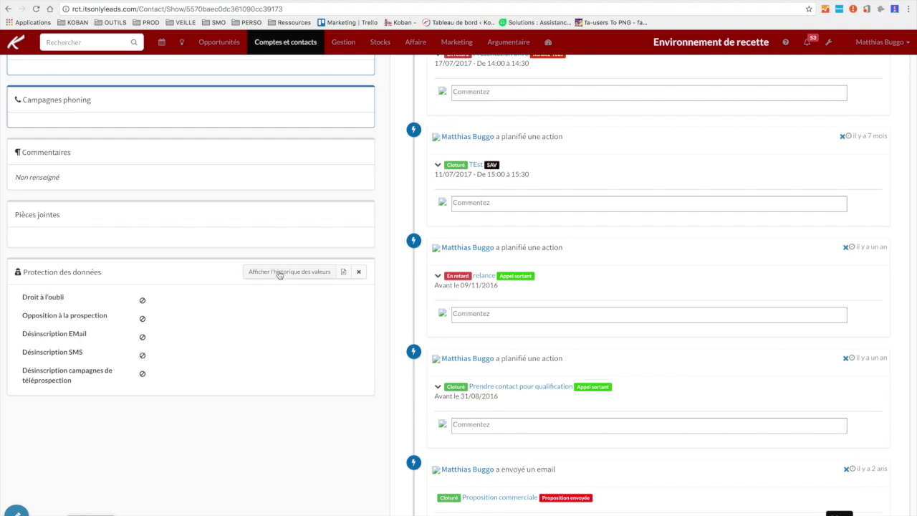
pyautogui.scroll(5, 279, 278)
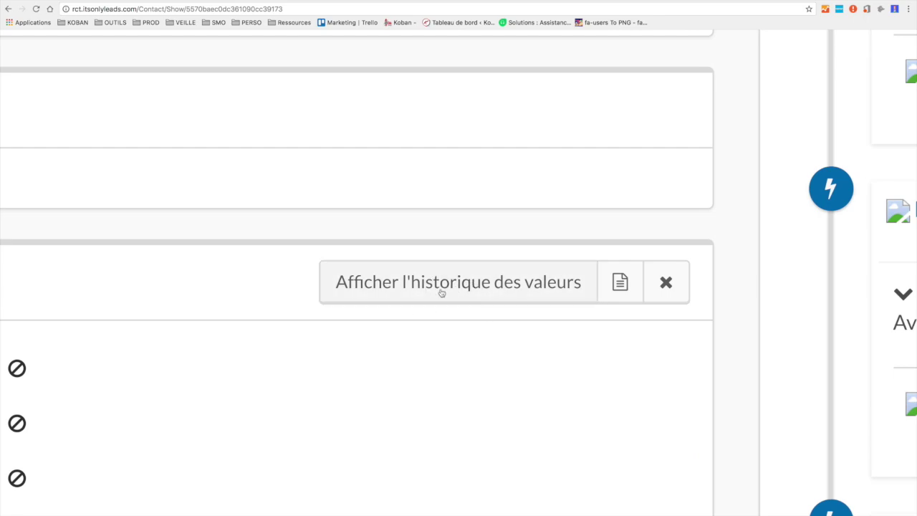
pyautogui.scroll(-5, 442, 293)
# - Examine the provenance and timestamp form of the contact's "Newsletter" field and close it without saving
pyautogui.scroll(5, 243, 311)
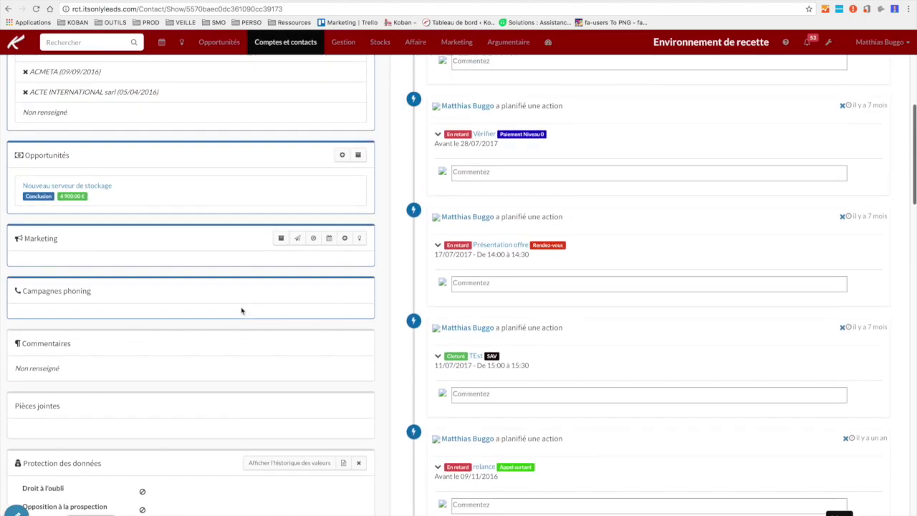
pyautogui.scroll(3, 241, 310)
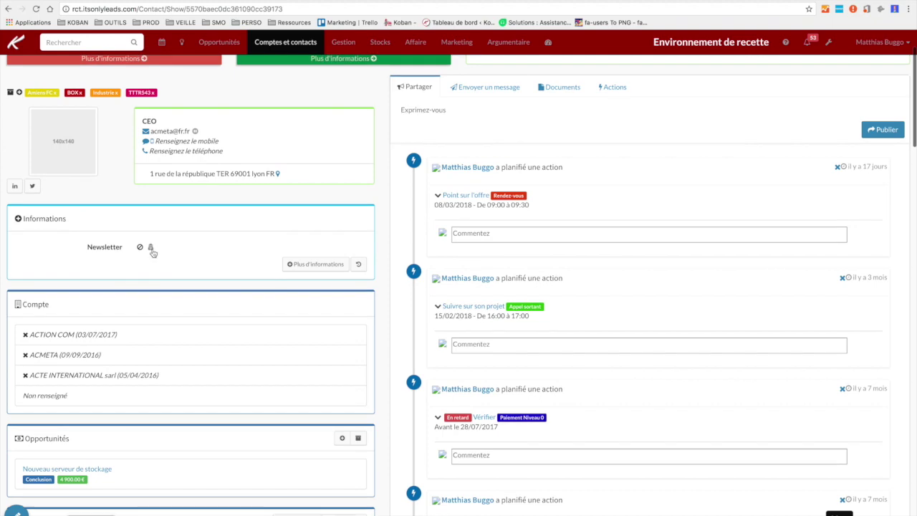
pyautogui.scroll(5, 140, 248)
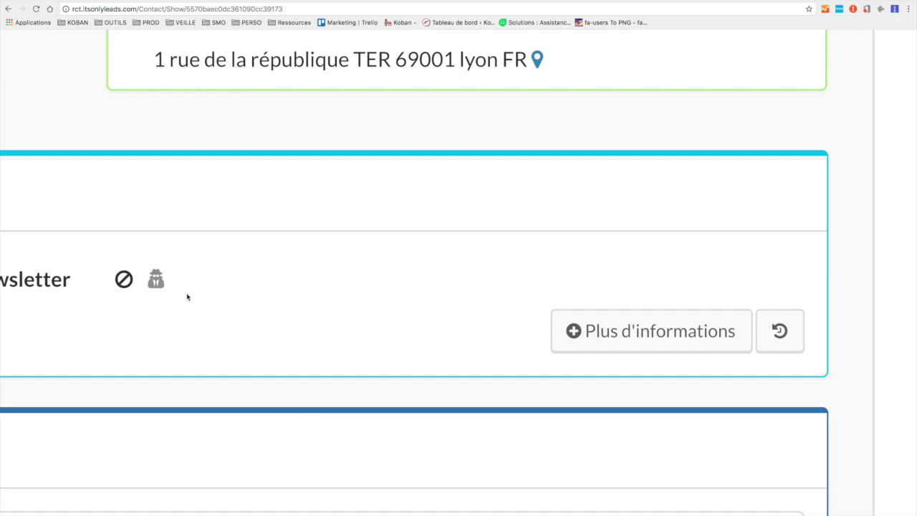
pyautogui.scroll(-5, 187, 297)
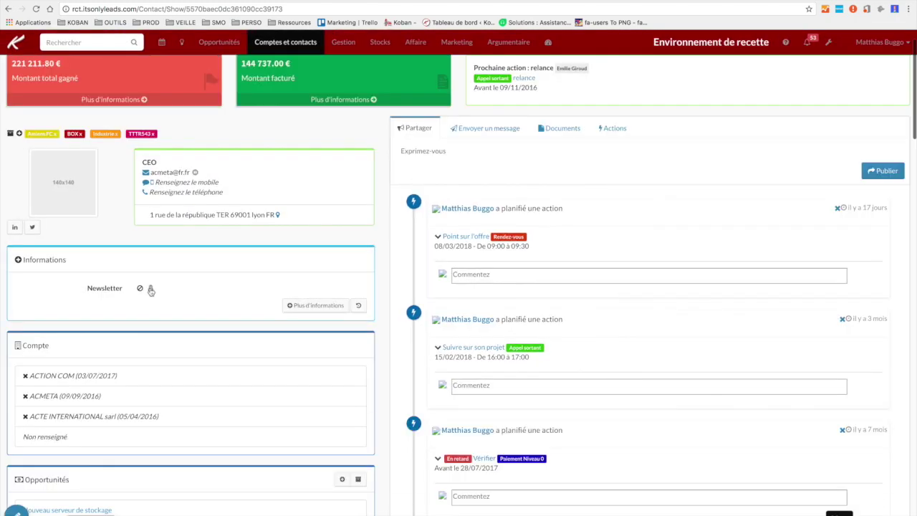
pyautogui.click(150, 287)
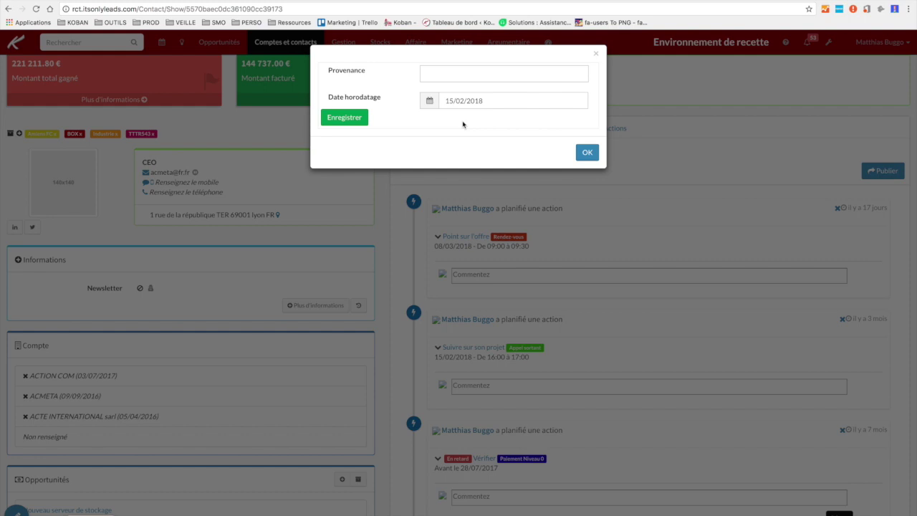
pyautogui.click(465, 74)
pyautogui.click(588, 152)
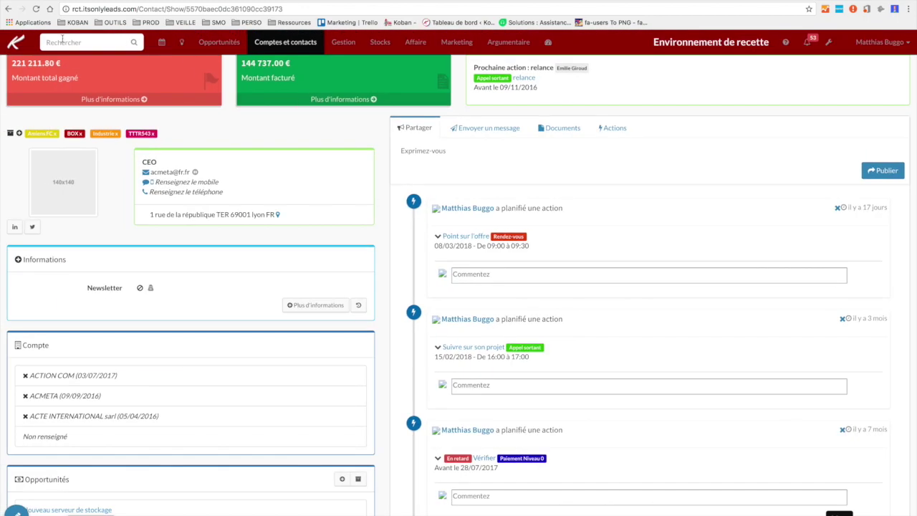
# - Return to the home page and open the list of all contacts
pyautogui.click(10, 43)
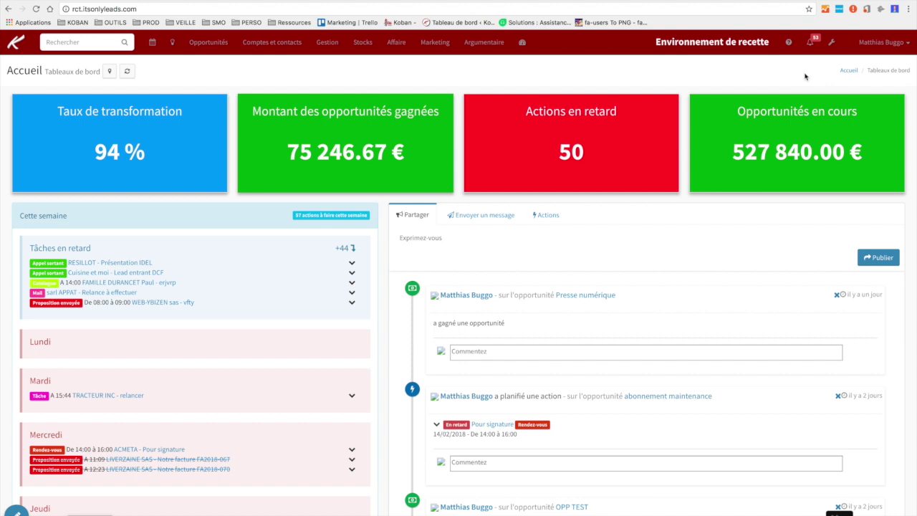
pyautogui.moveTo(272, 42)
pyautogui.click(265, 90)
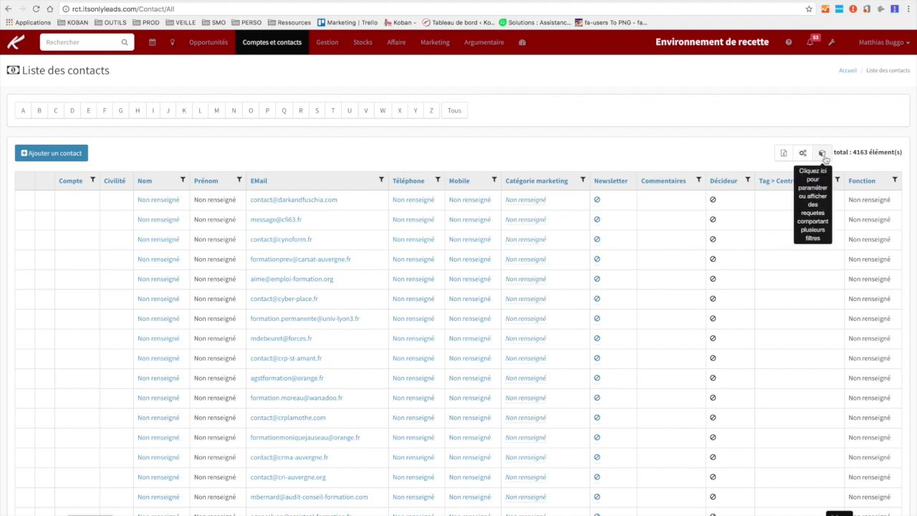
# - Examine the filter criteria of the saved "contacts inactifs" query and close it without changes
pyautogui.click(822, 153)
pyautogui.scroll(-5, 512, 205)
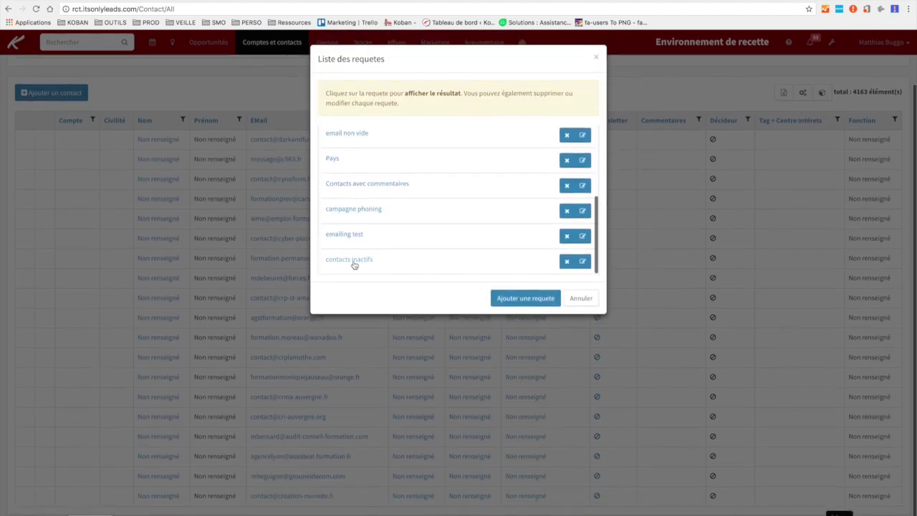
pyautogui.click(583, 261)
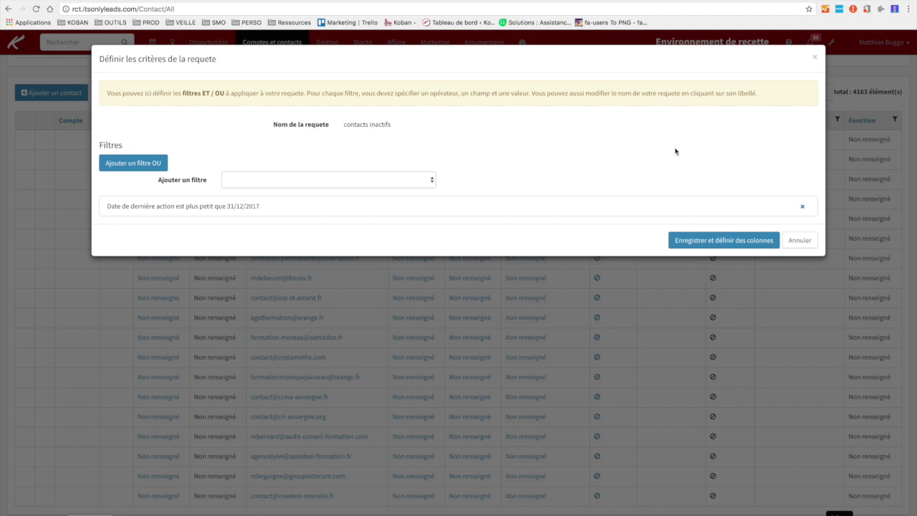
pyautogui.click(815, 61)
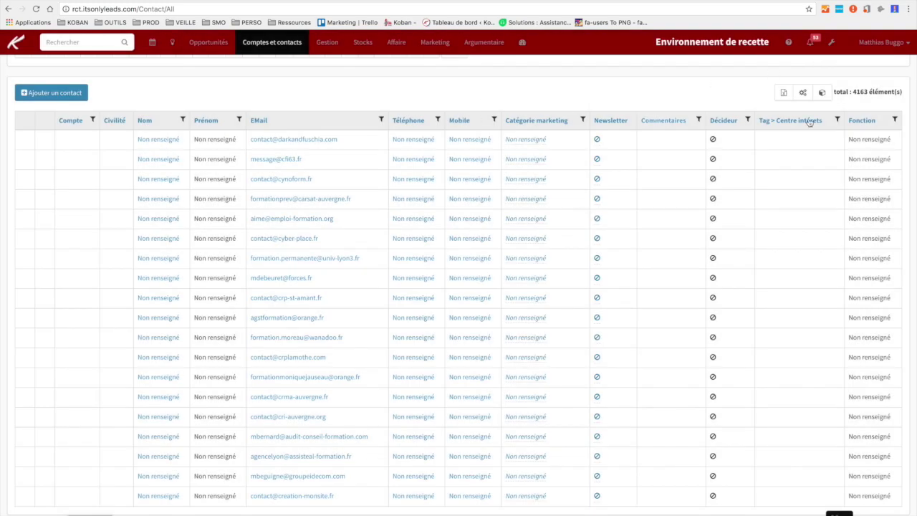
pyautogui.scroll(2, 461, 102)
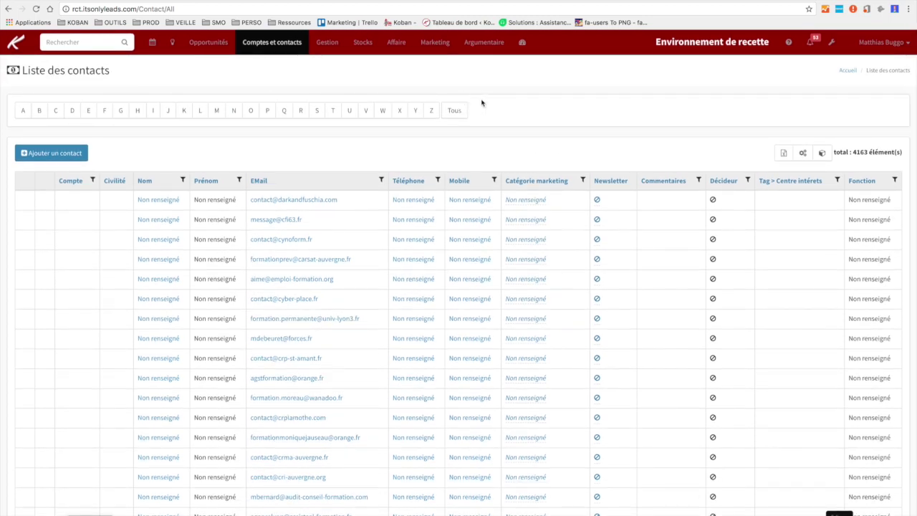
# - Open the "Protection des données" page in the general parameters
pyautogui.click(14, 46)
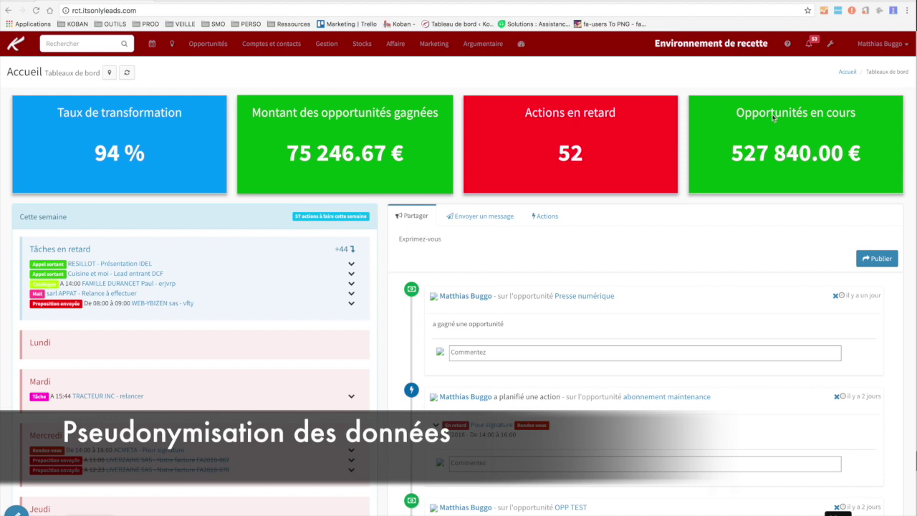
pyautogui.click(831, 44)
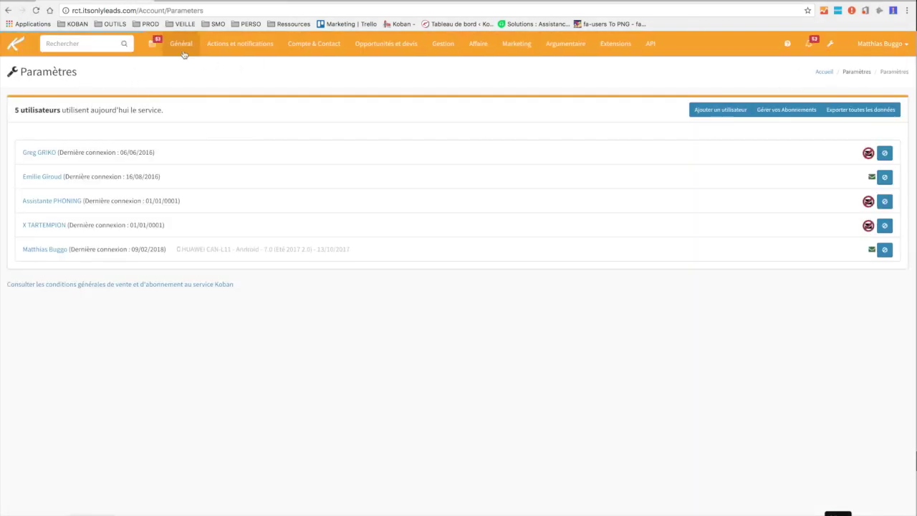
pyautogui.click(184, 49)
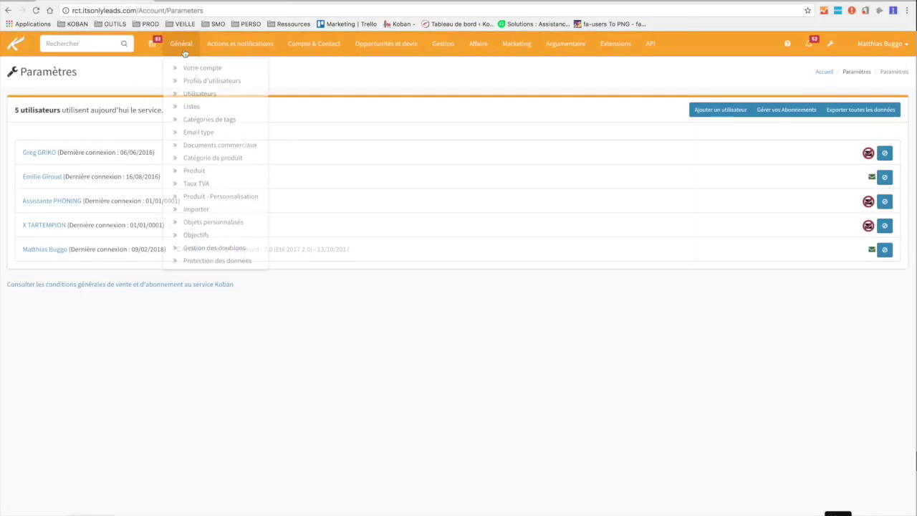
pyautogui.click(202, 258)
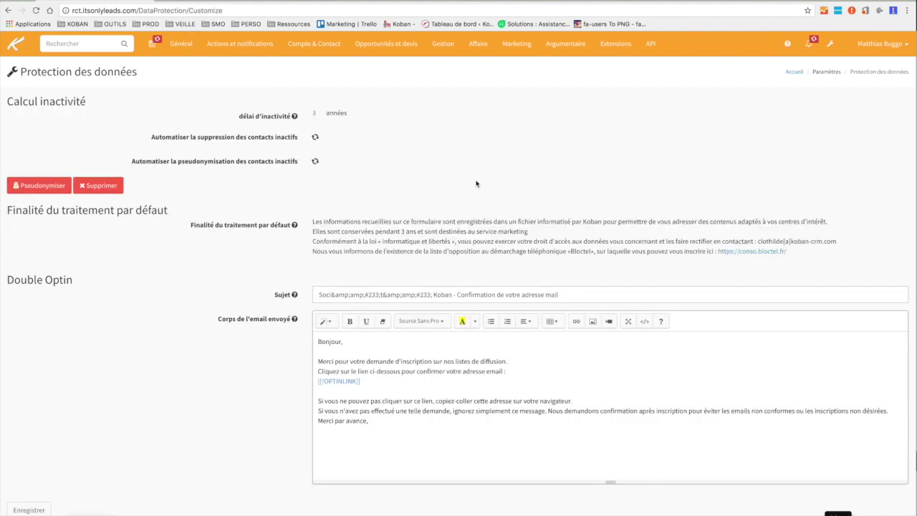
# - Review the "délai d'inactivité" setting under "Calcul inactivité"
pyautogui.moveTo(238, 117); pyautogui.dragTo(295, 121)
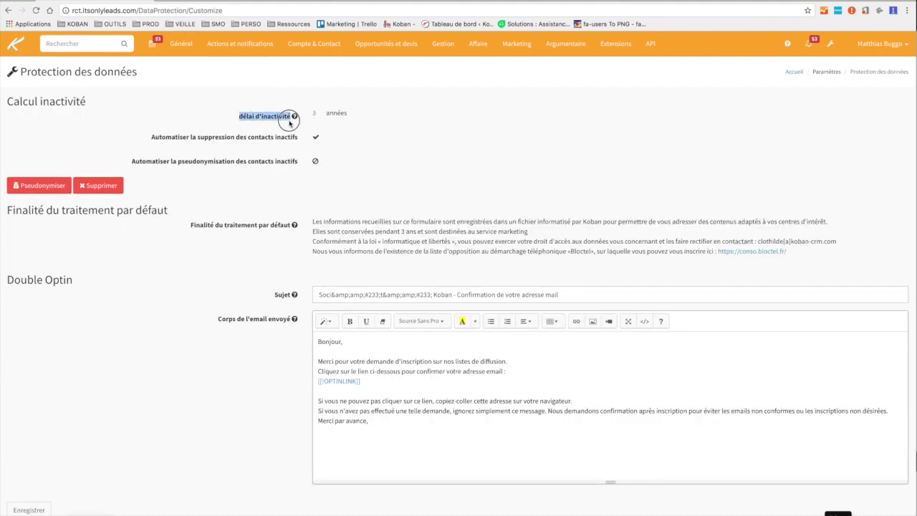
pyautogui.click(315, 118)
pyautogui.click(336, 129)
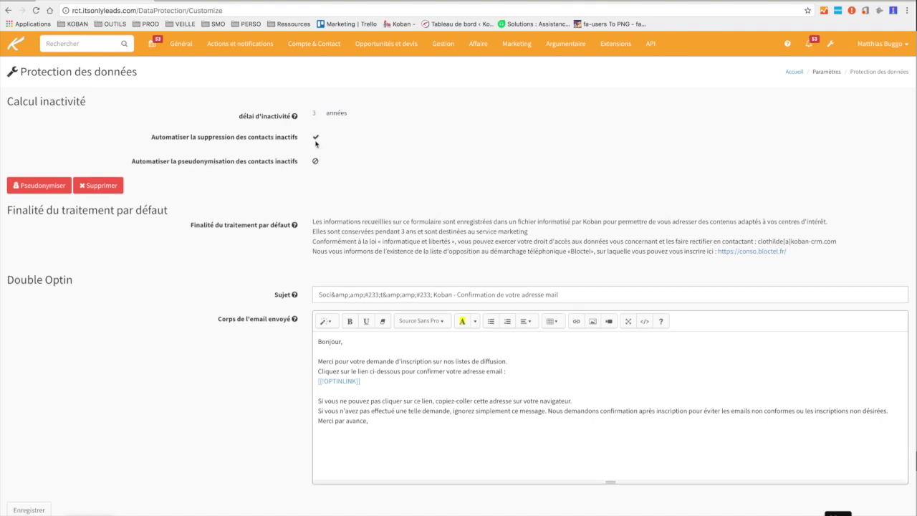
# - Disable automatic deletion of inactive contacts, and switch their automatic pseudonymisation on and back off
pyautogui.click(316, 140)
pyautogui.click(315, 163)
pyautogui.click(315, 164)
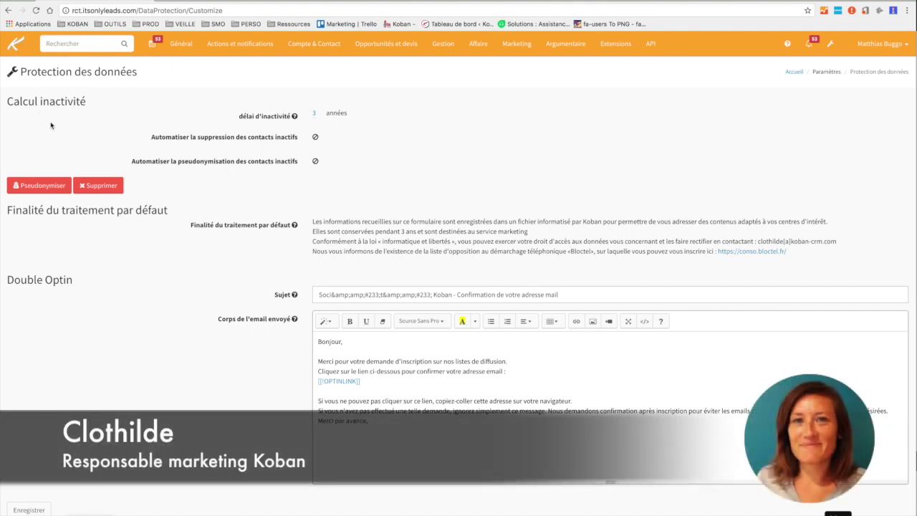
# - Leave the data protection settings and return to the CRM's home page
pyautogui.click(17, 45)
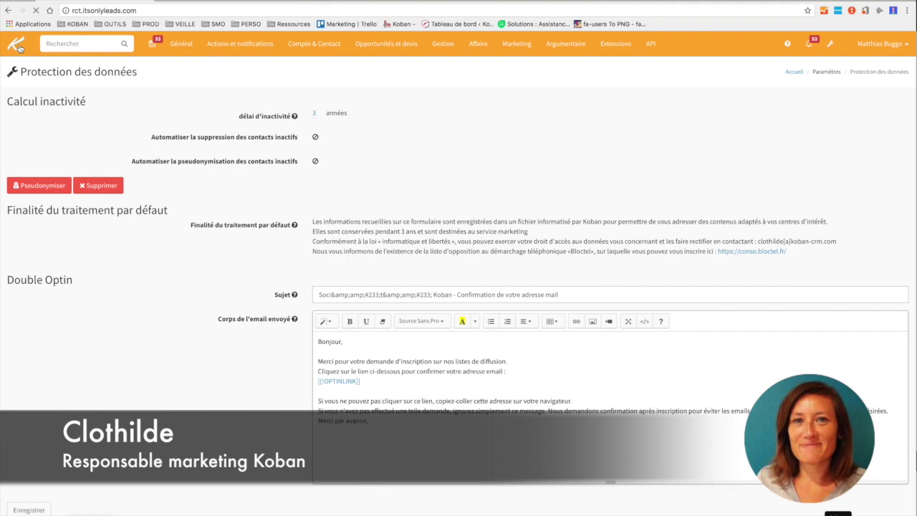